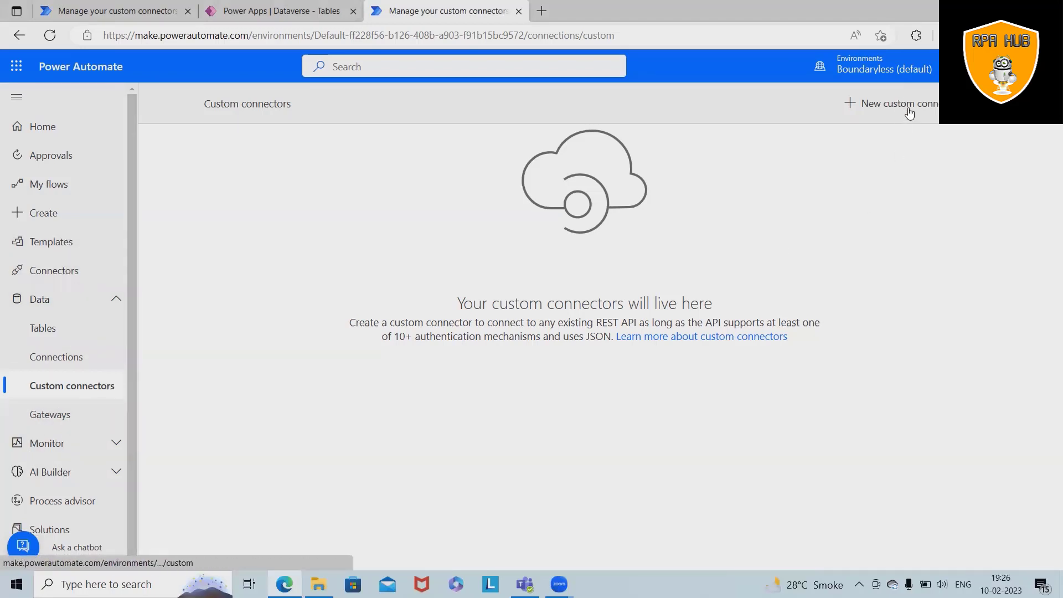
Step: Start a new connector from blank and enter the name Custom_Connector
left_click(934, 104)
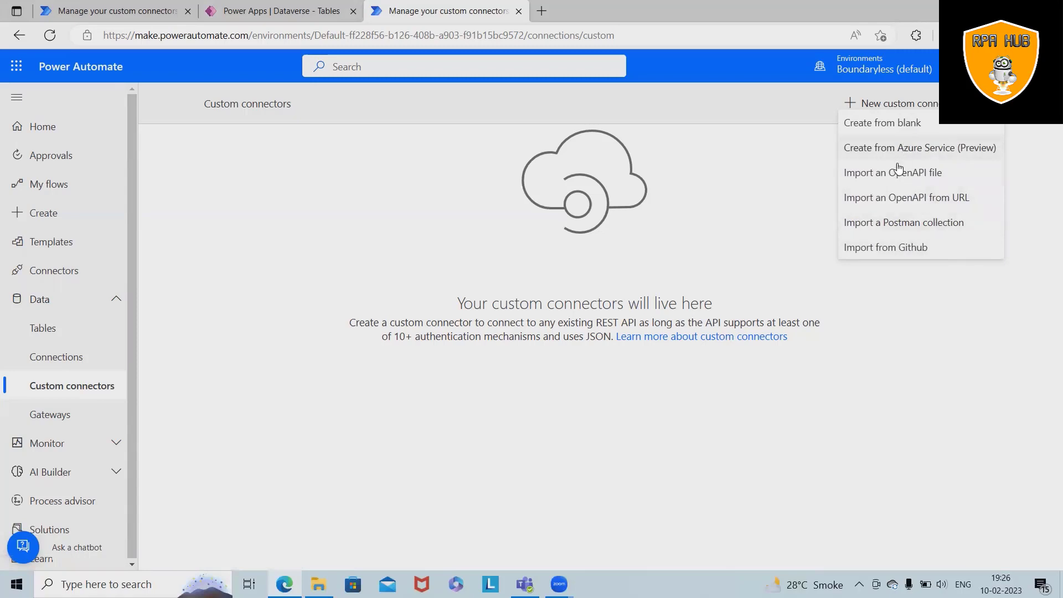
left_click(911, 125)
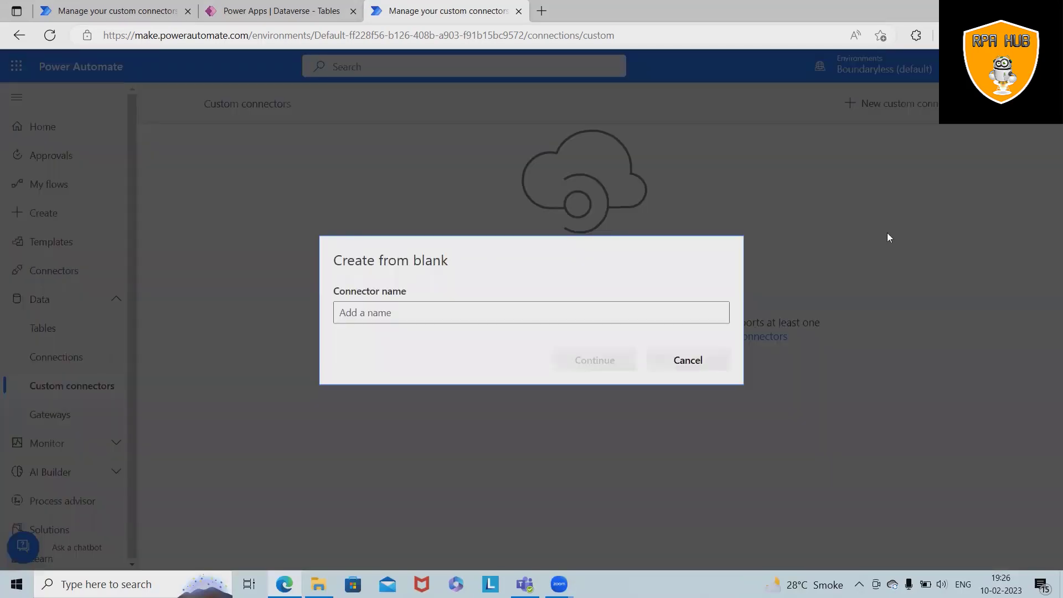
left_click(408, 312)
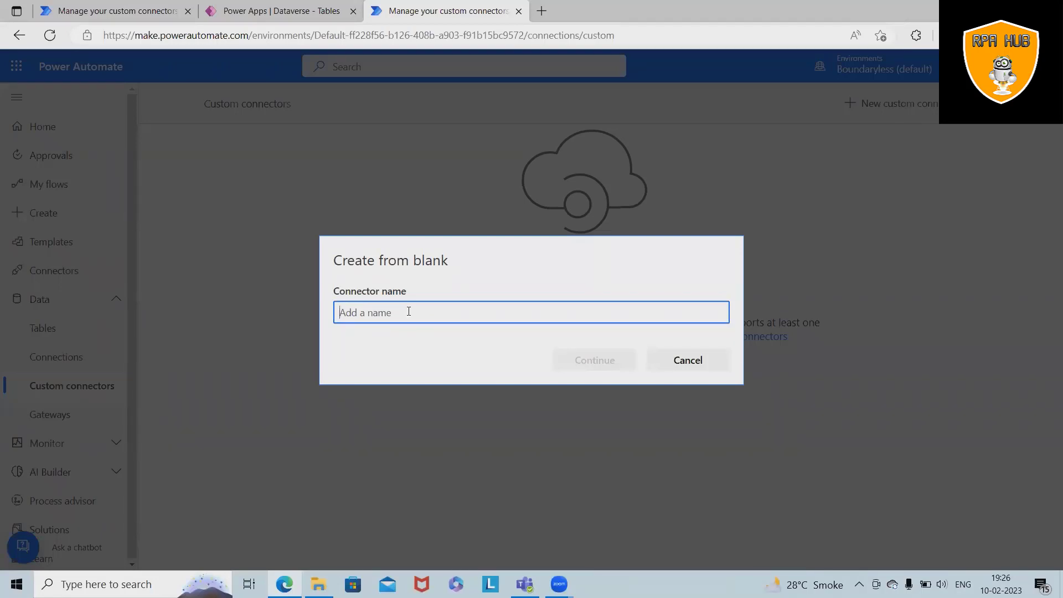
type("Cust")
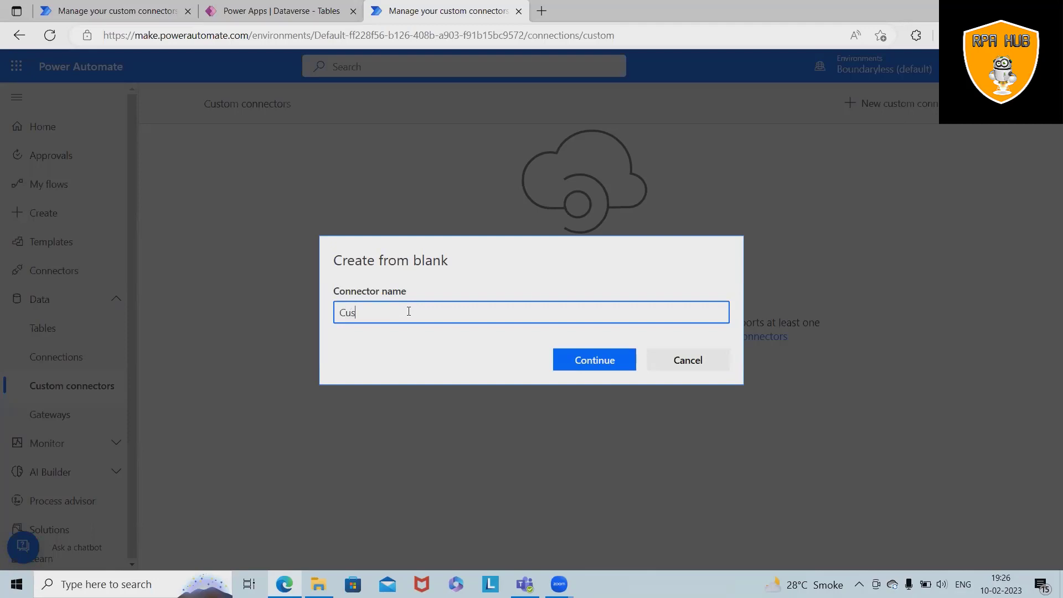
key("BackSpace")
type("tom_Connector")
Step: Continue to General information and enter the description 'Demo custom connector'
left_click(577, 357)
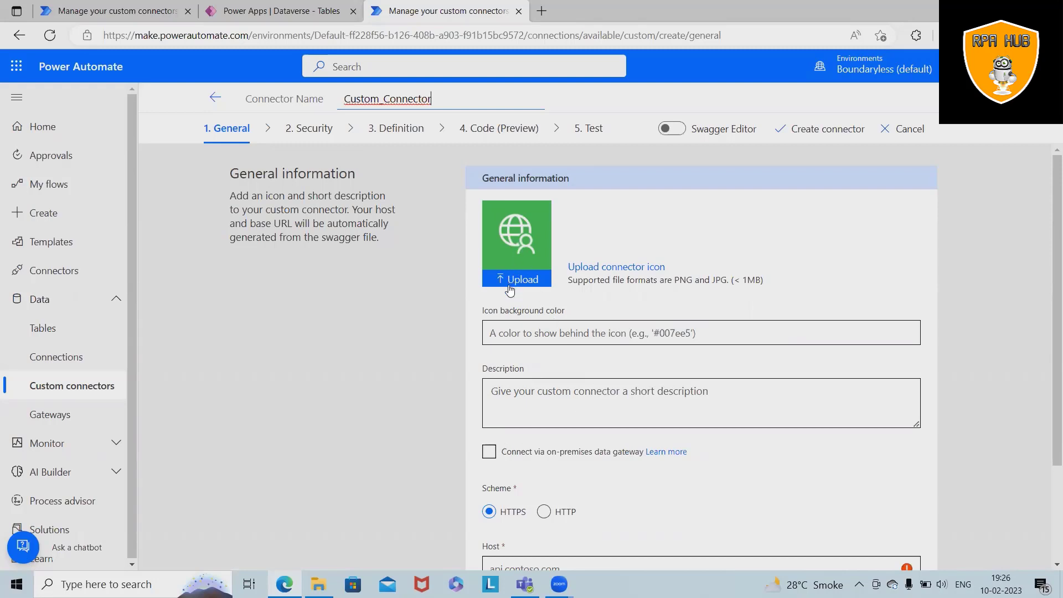
left_click(545, 399)
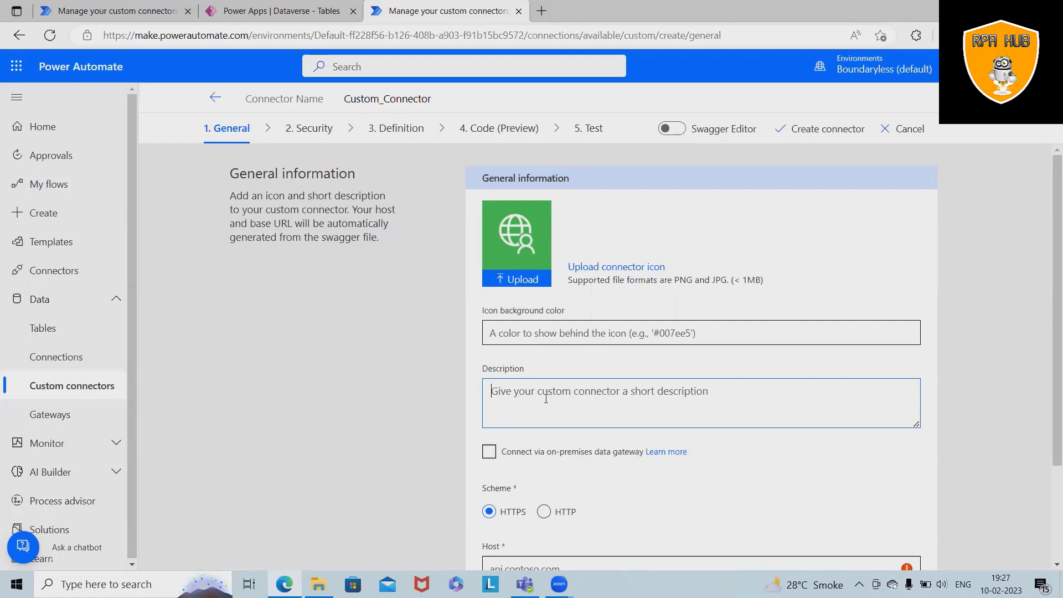
type("De")
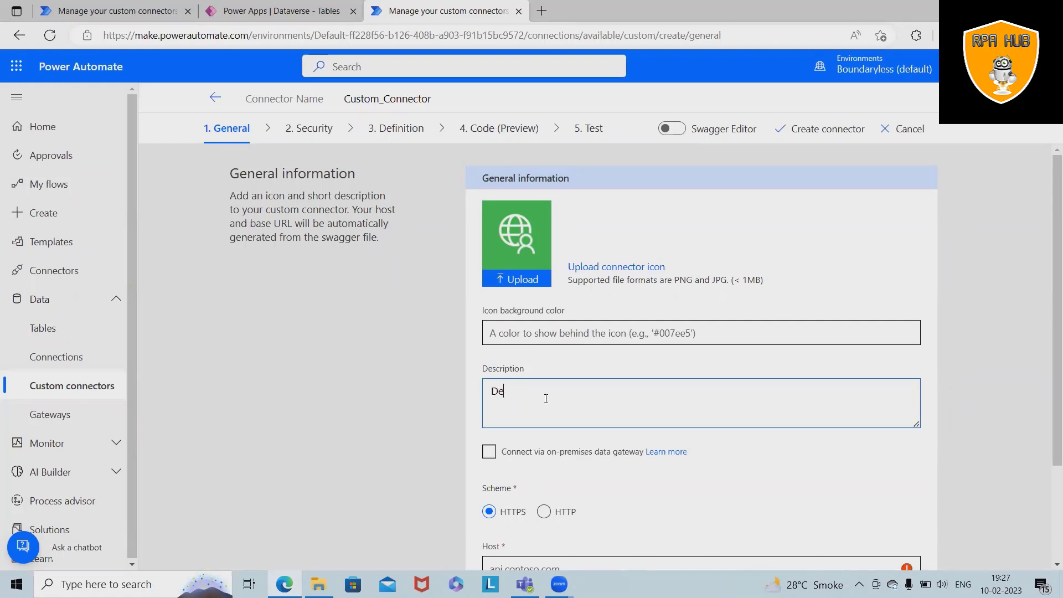
type("mo custom connector")
left_click(563, 340)
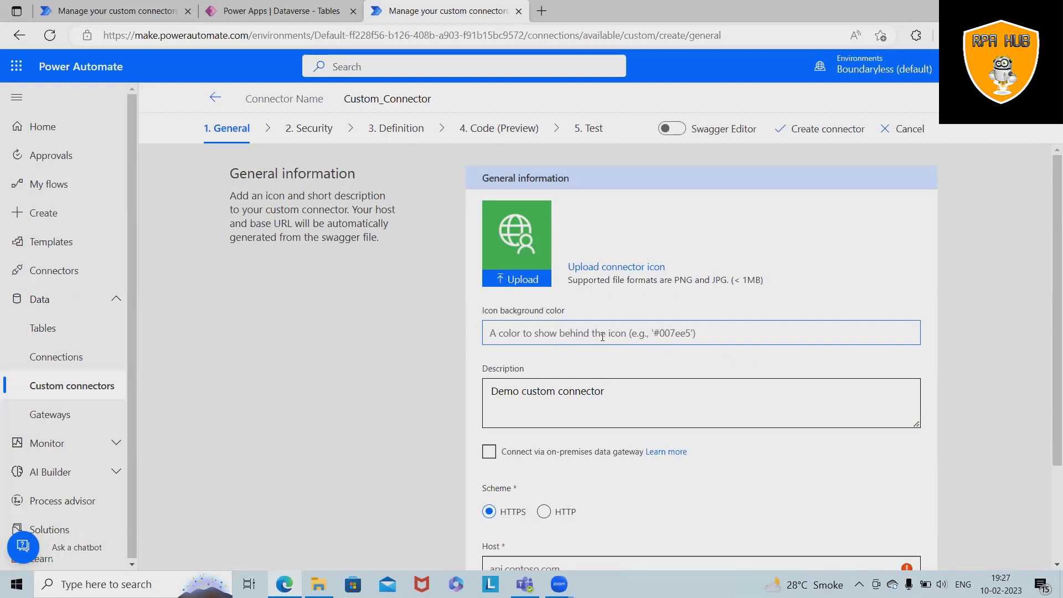
Step: Upload boundarylesslogo (2) from the Downloads folder as the connector icon
left_click(522, 280)
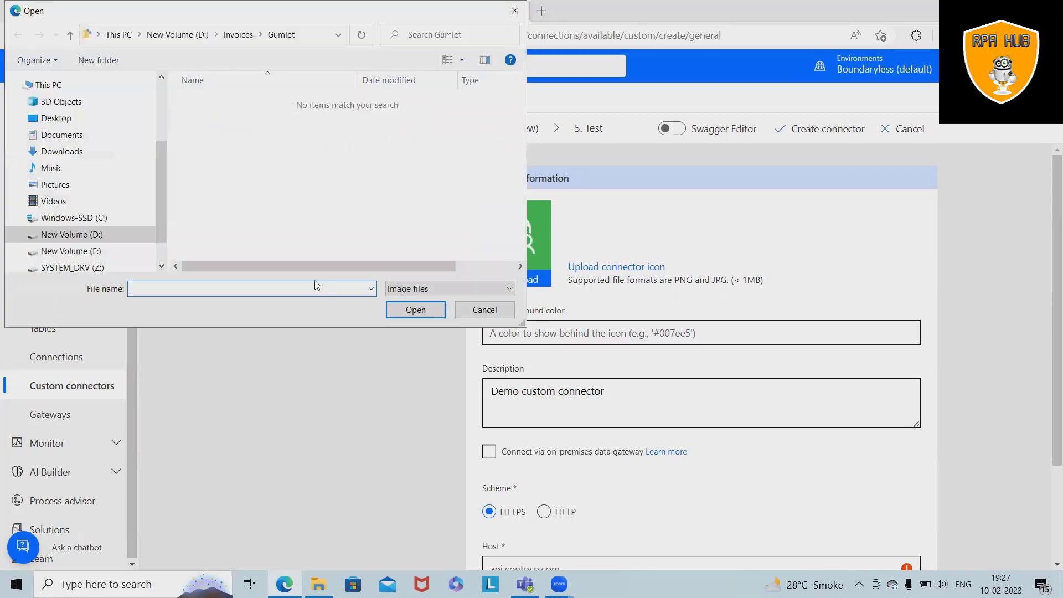
left_click(61, 151)
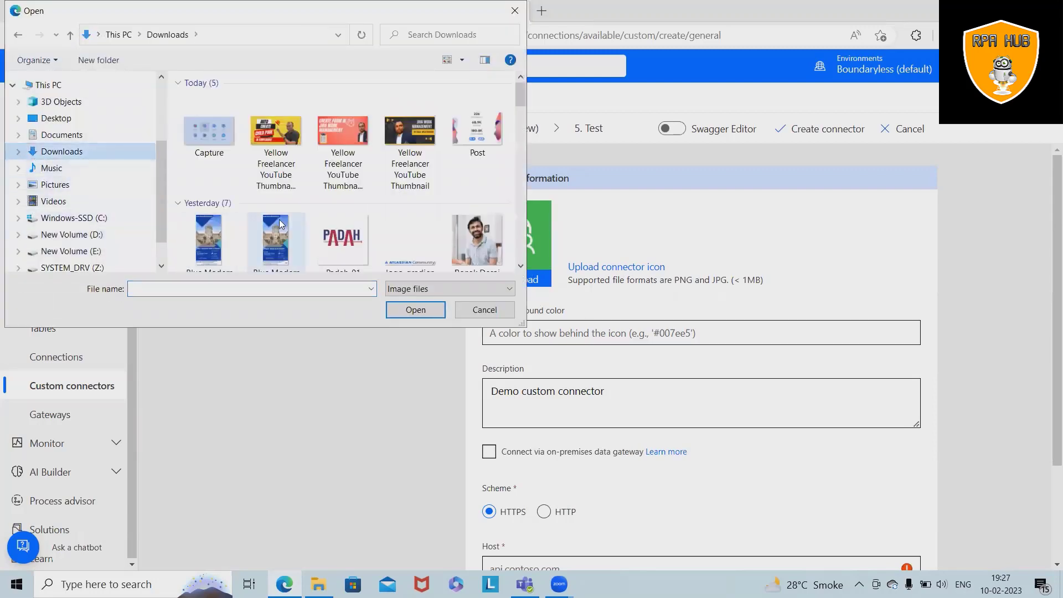
scroll(279, 219, "down", 10)
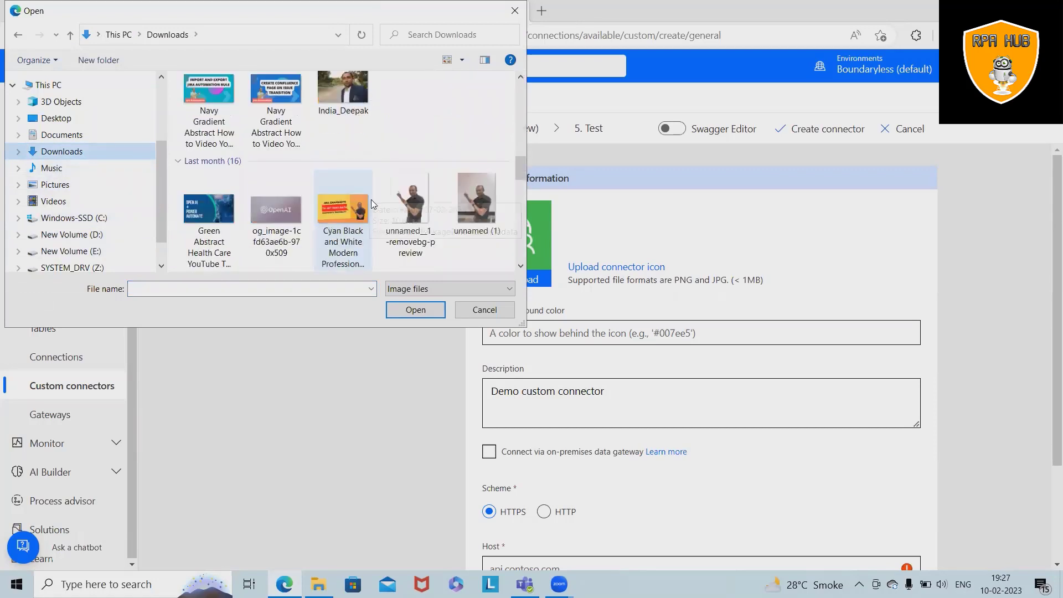
scroll(323, 239, "down", 6)
scroll(312, 230, "up", 3)
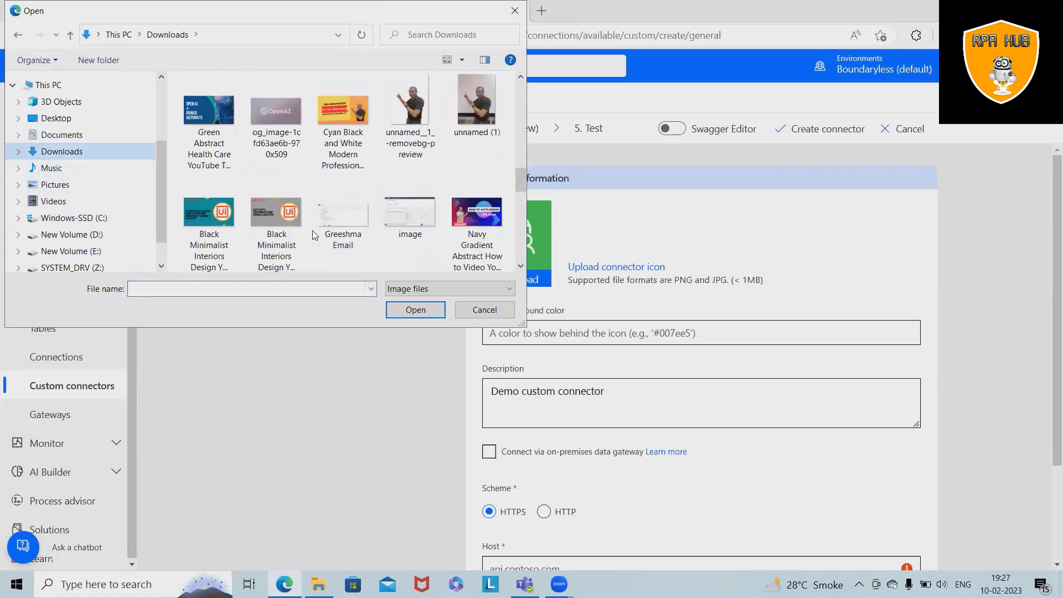
left_click(287, 177)
scroll(336, 179, "down", 3)
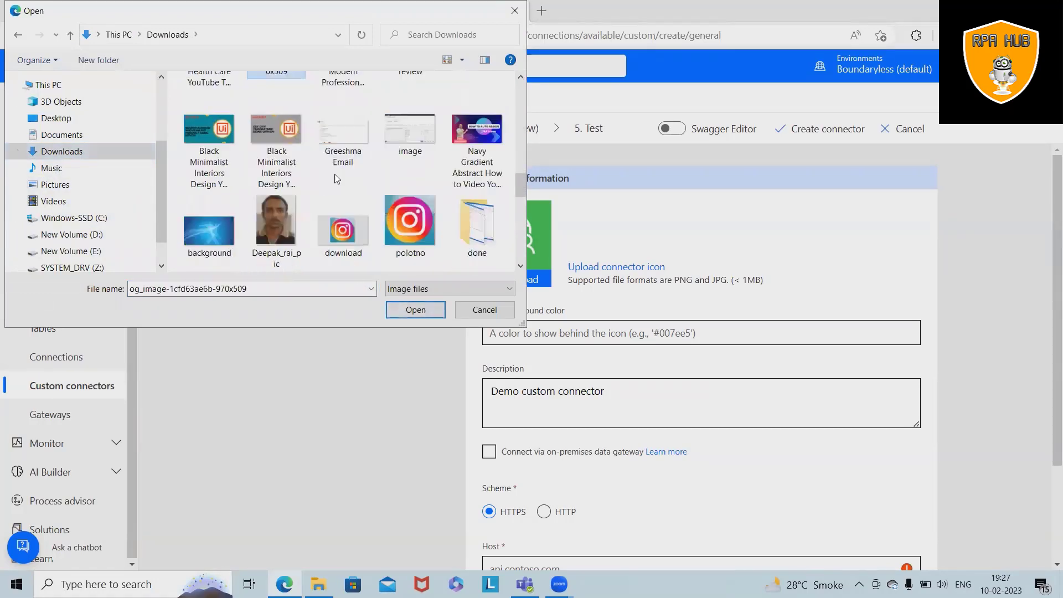
scroll(335, 179, "down", 5)
scroll(230, 231, "down", 3)
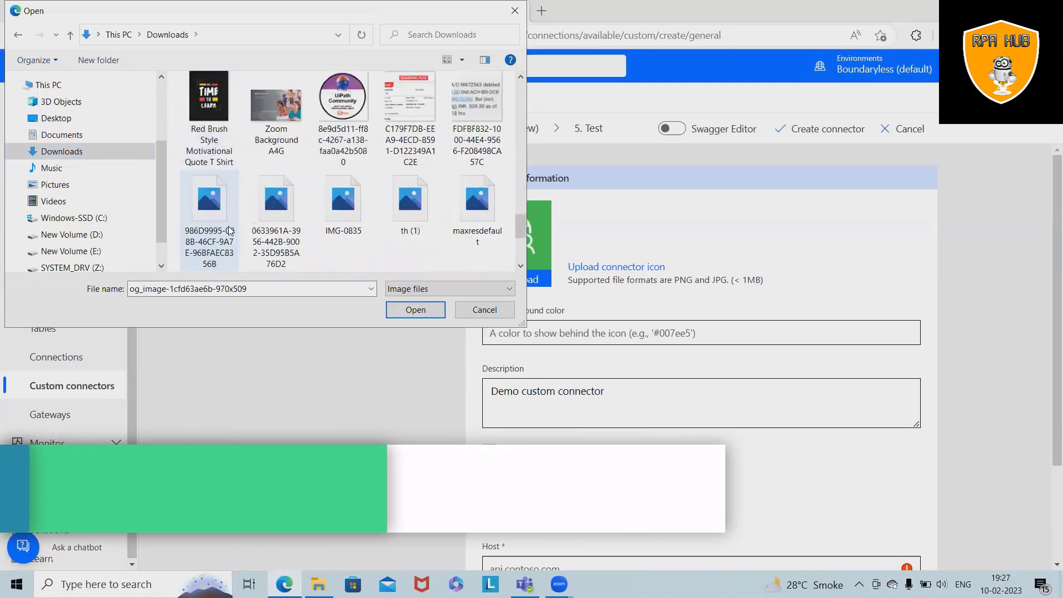
scroll(230, 230, "down", 5)
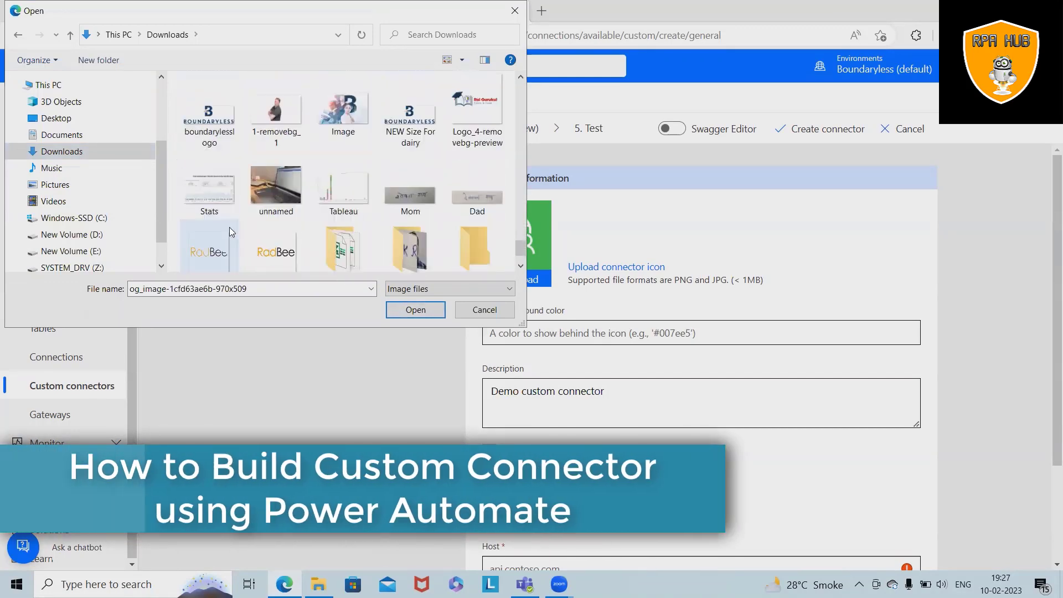
scroll(230, 226, "up", 2)
left_click(410, 113)
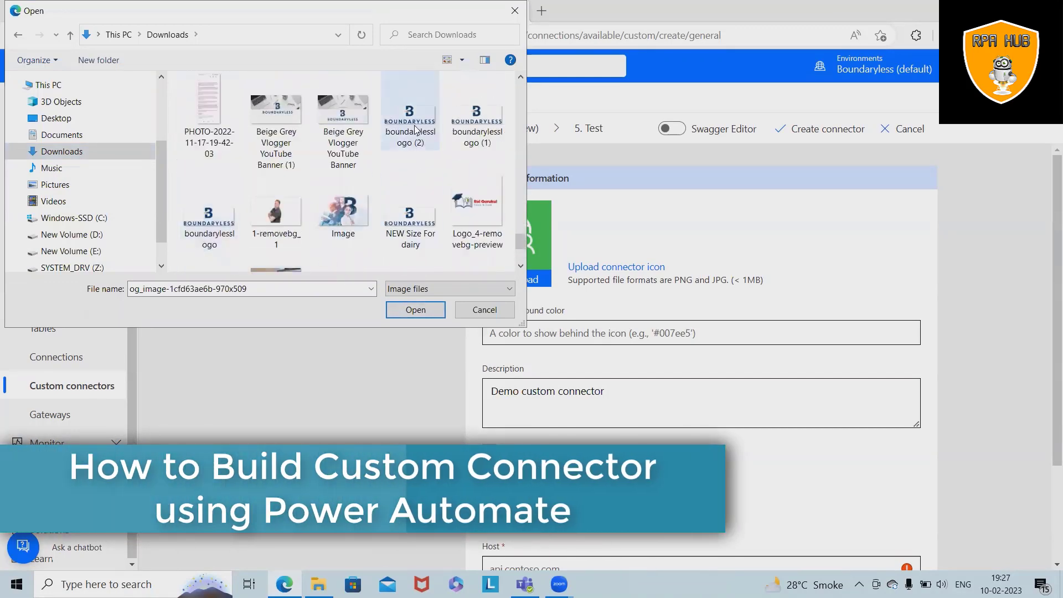
left_click(435, 310)
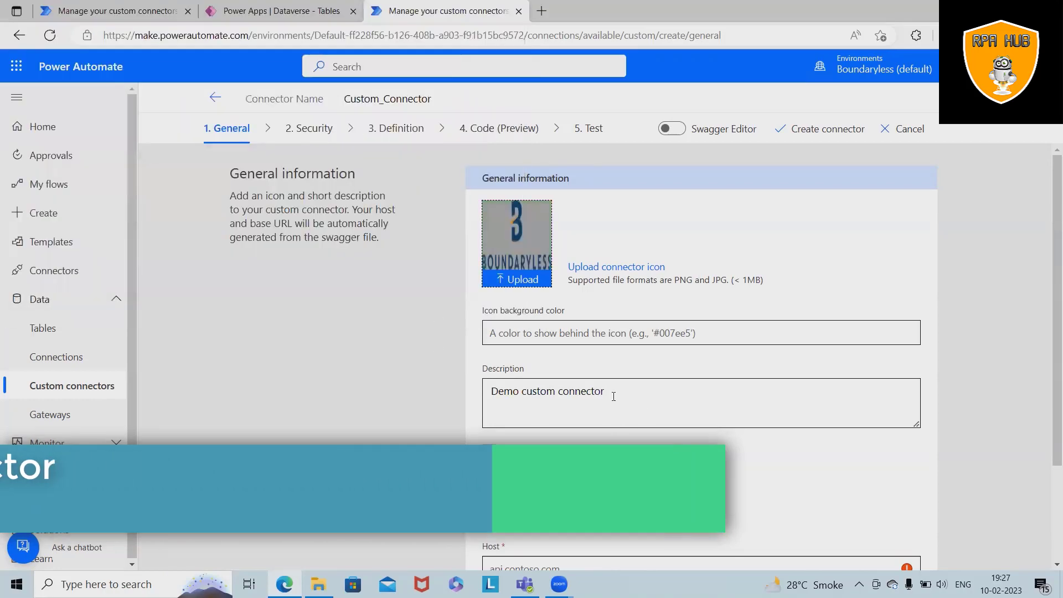
scroll(614, 397, "down", 3)
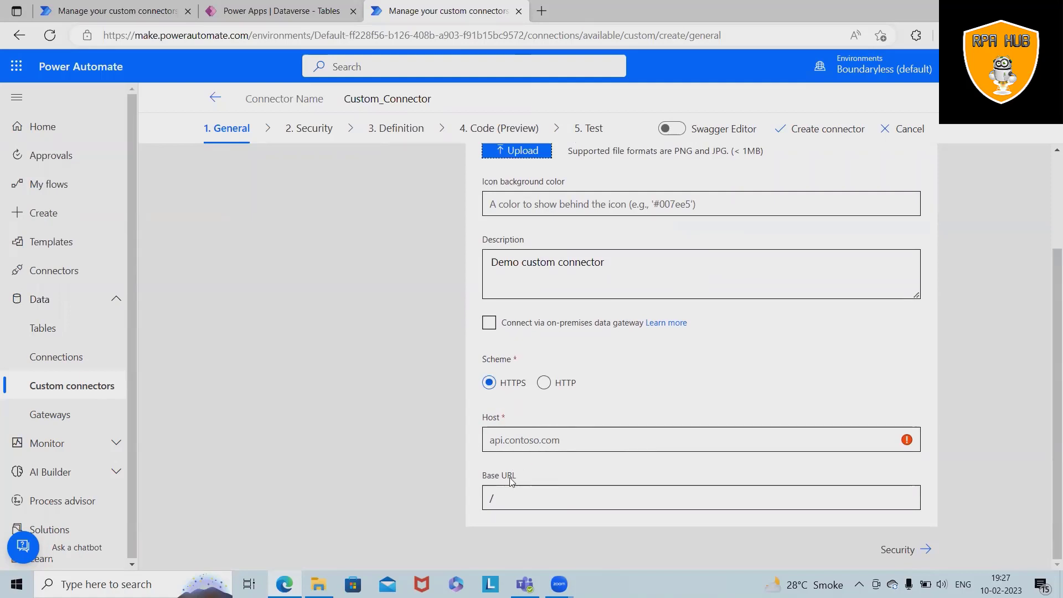
left_click(629, 441)
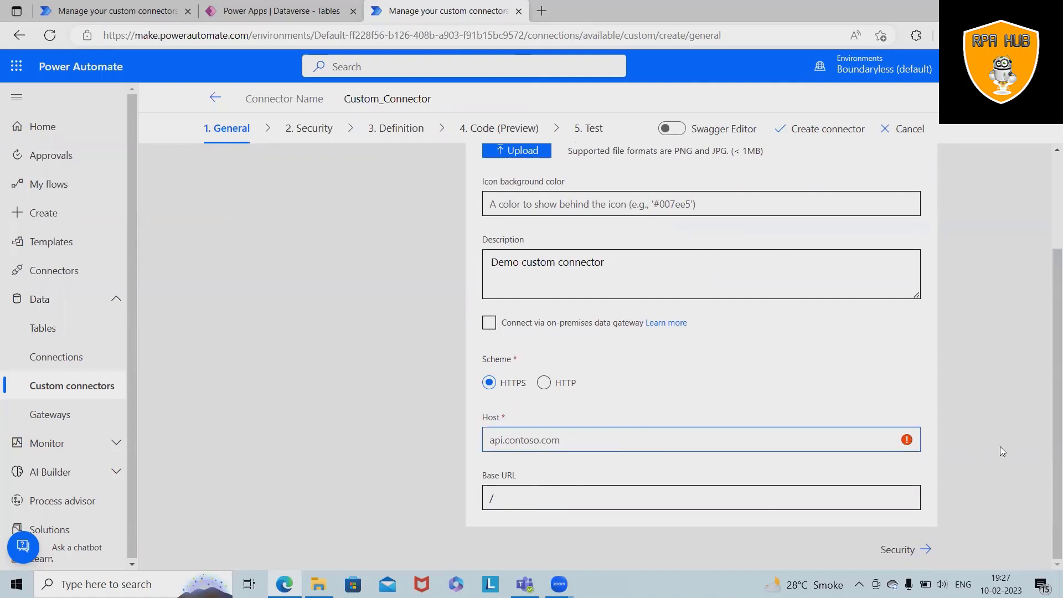
mouse_move(906, 440)
left_click(530, 494)
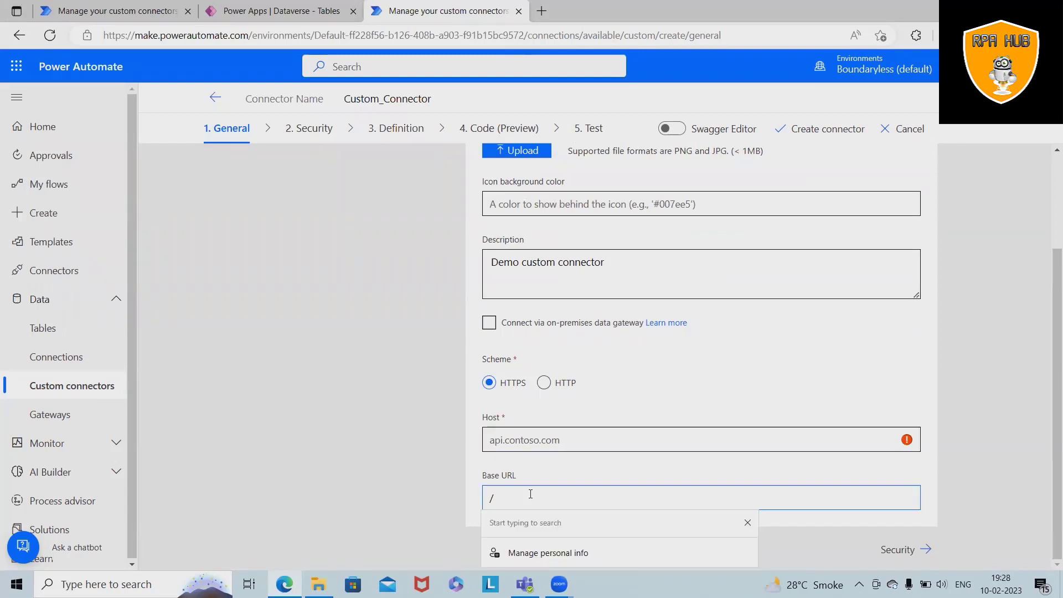
scroll(610, 382, "up", 2)
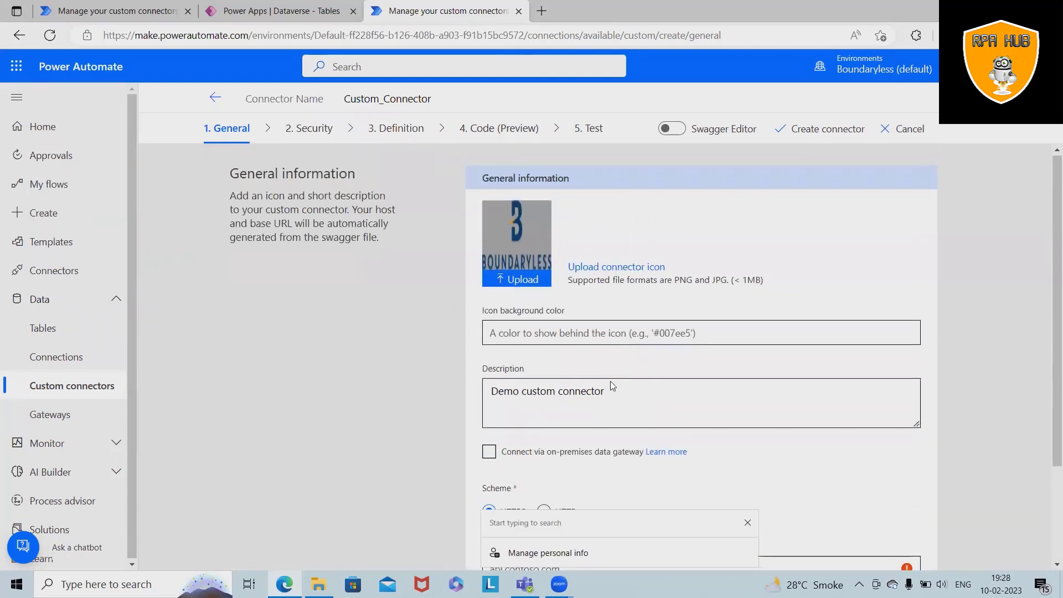
Step: On the Security step, try Basic authentication, API Key and No authentication
left_click(310, 129)
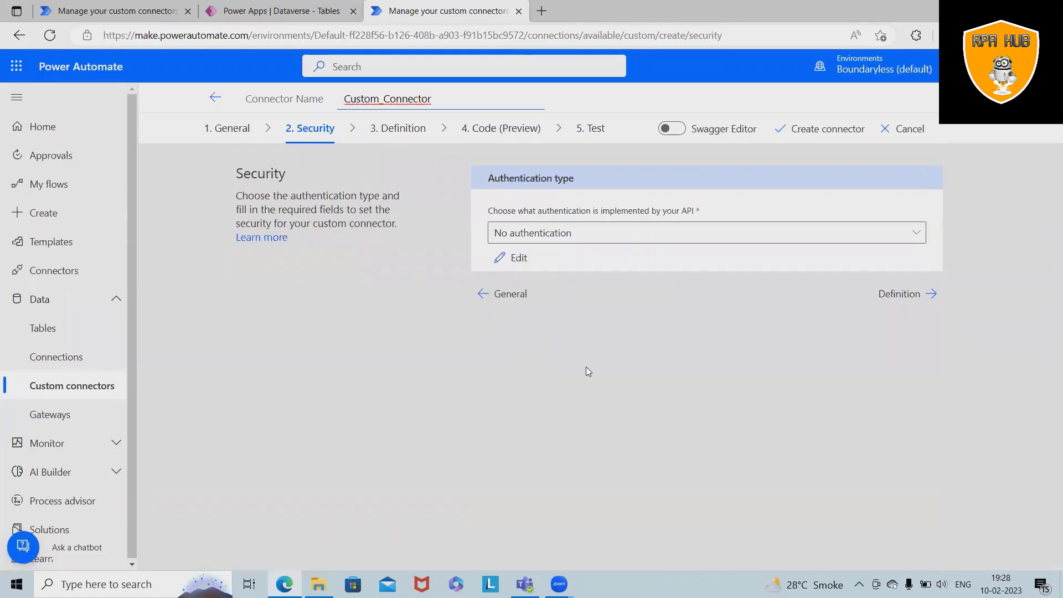
left_click(716, 239)
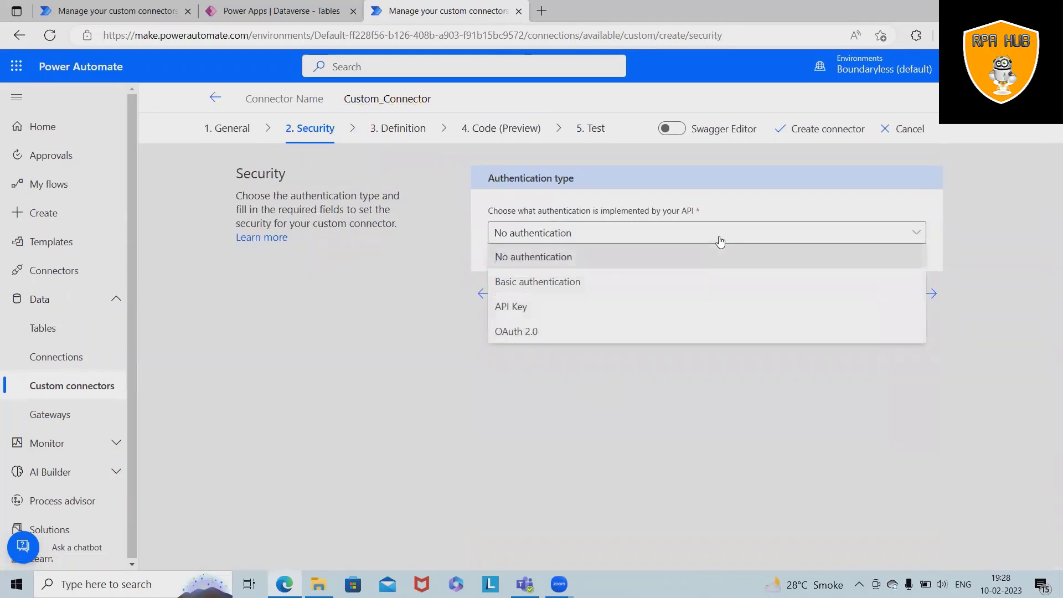
left_click(560, 283)
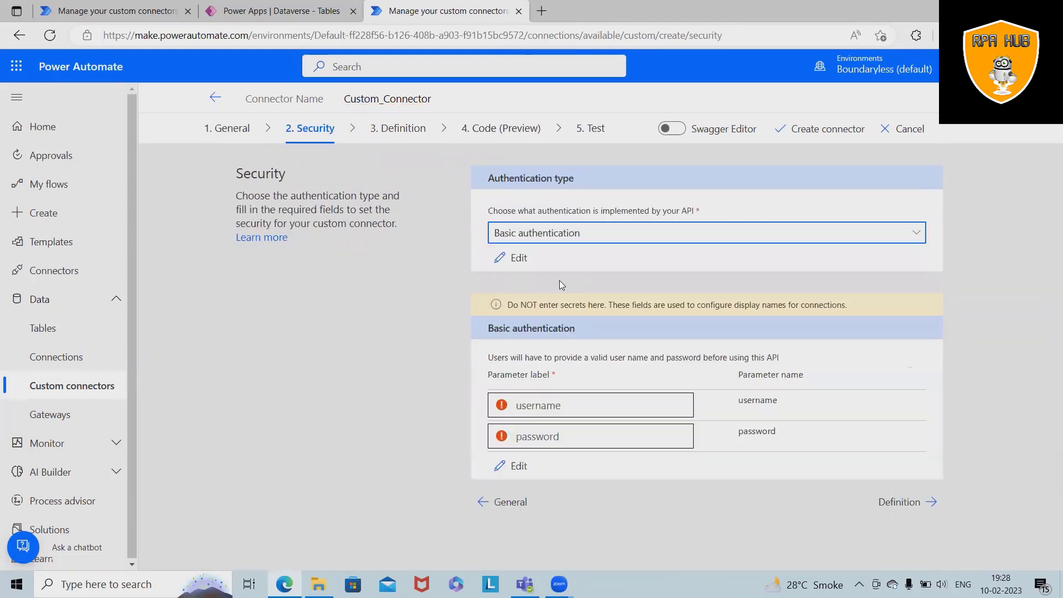
left_click(611, 242)
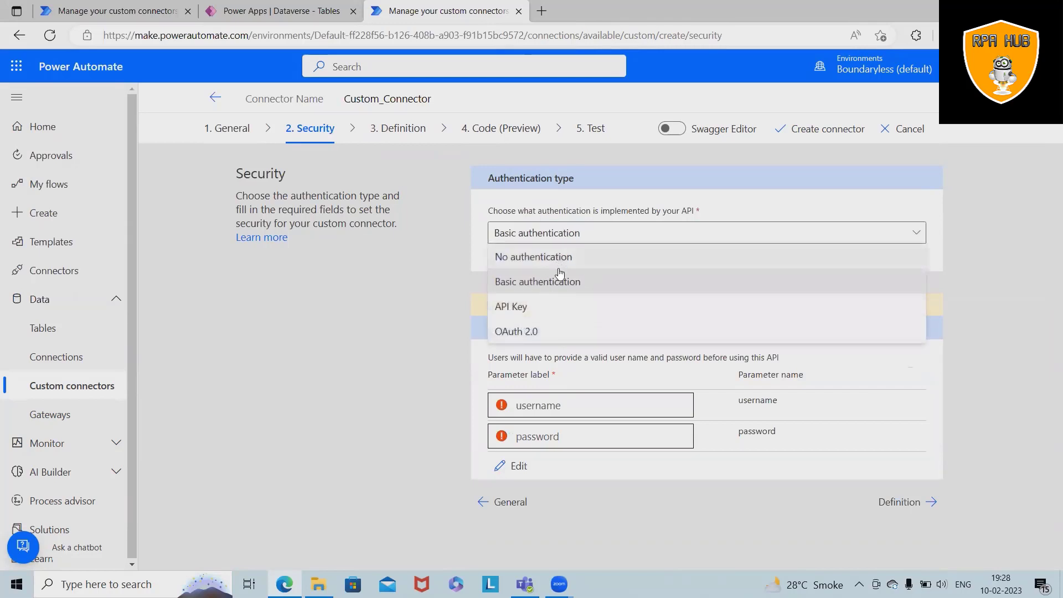
left_click(539, 308)
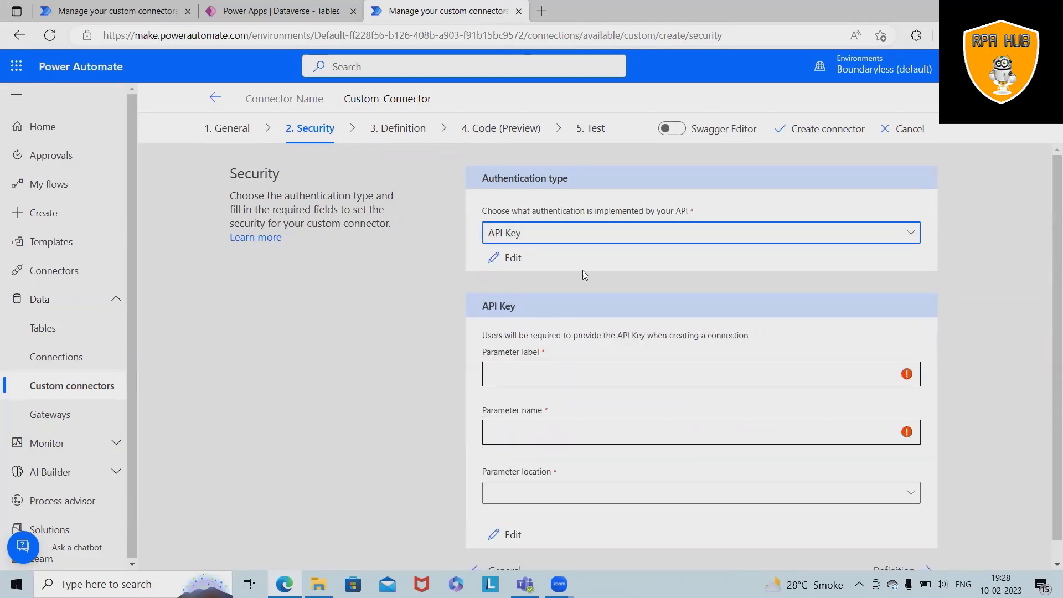
left_click(615, 238)
left_click(570, 253)
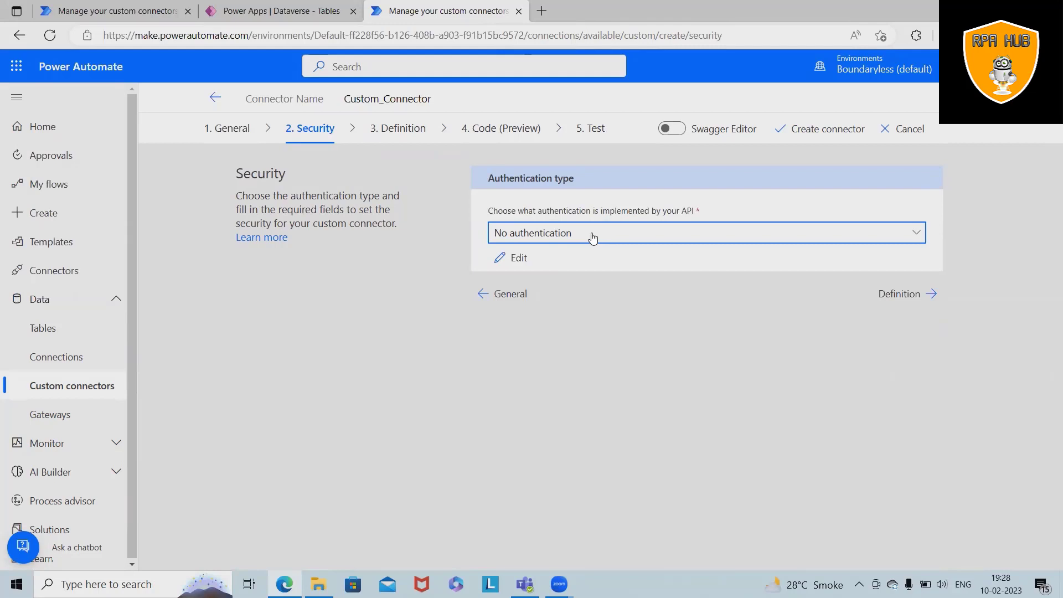
left_click(592, 237)
left_click(546, 281)
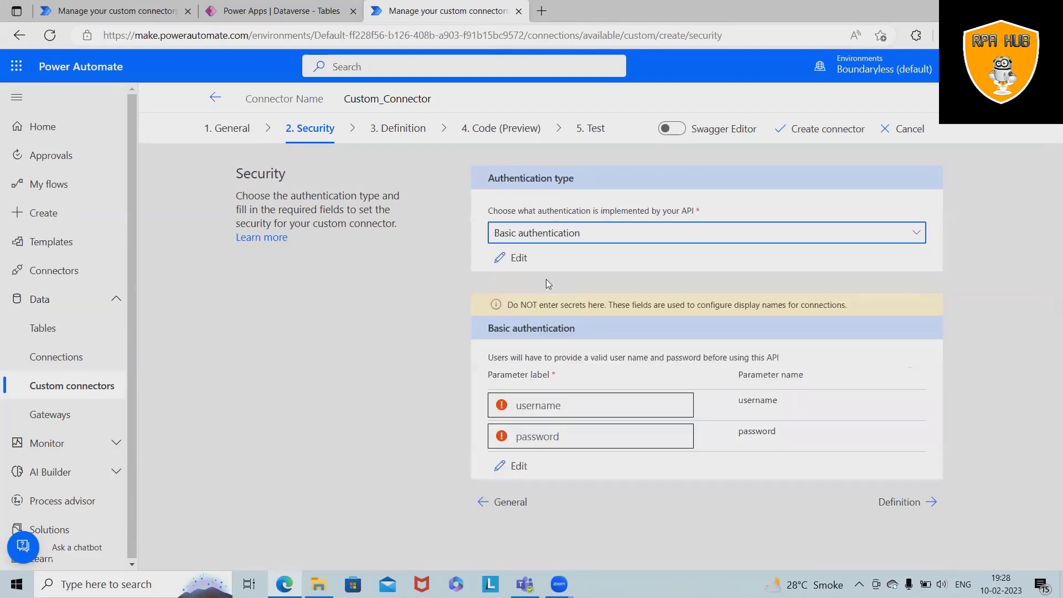
left_click(562, 406)
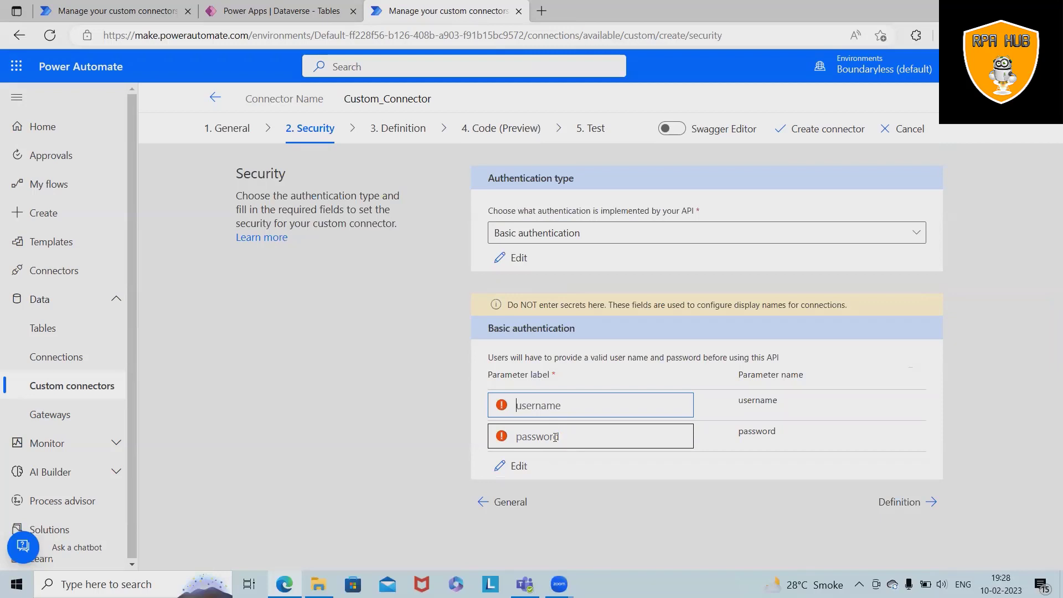
Step: Check API Key parameter locations, then settle on OAuth 2.0 and review its Generic Oauth 2 fields
left_click(754, 240)
left_click(549, 309)
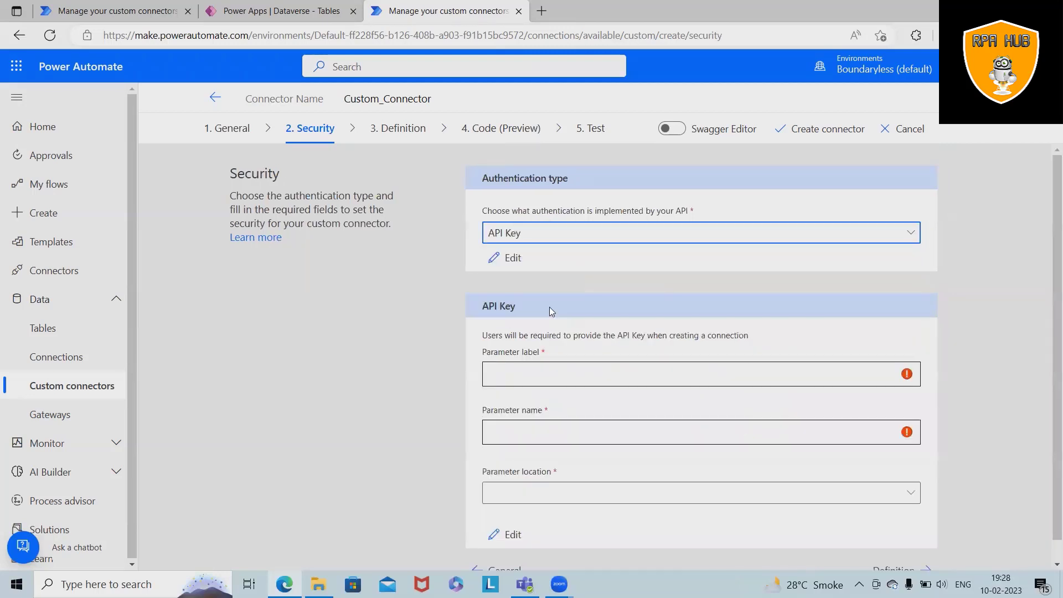
scroll(559, 404, "down", 1)
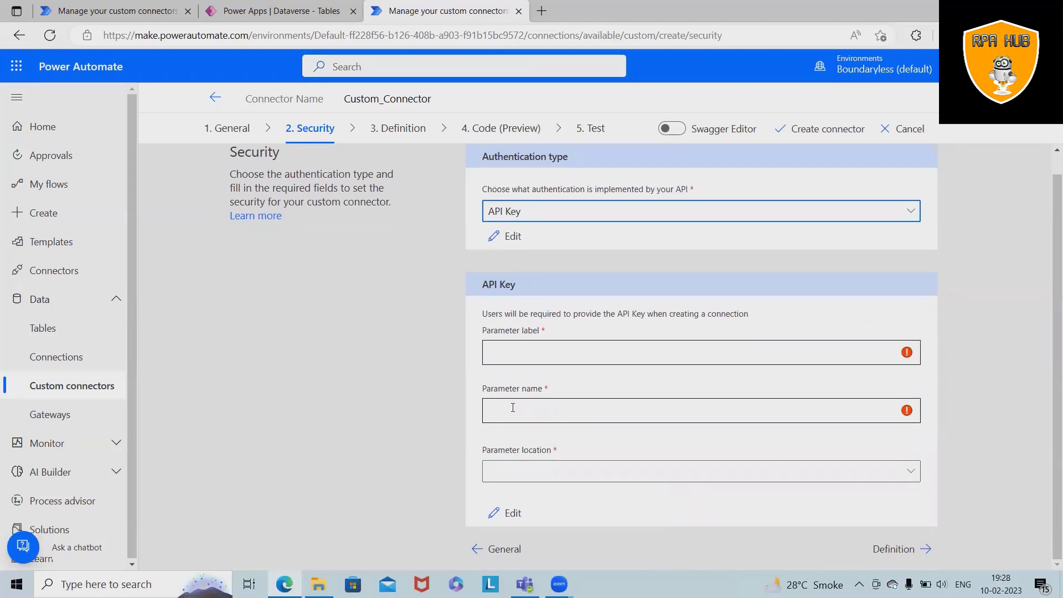
left_click(527, 477)
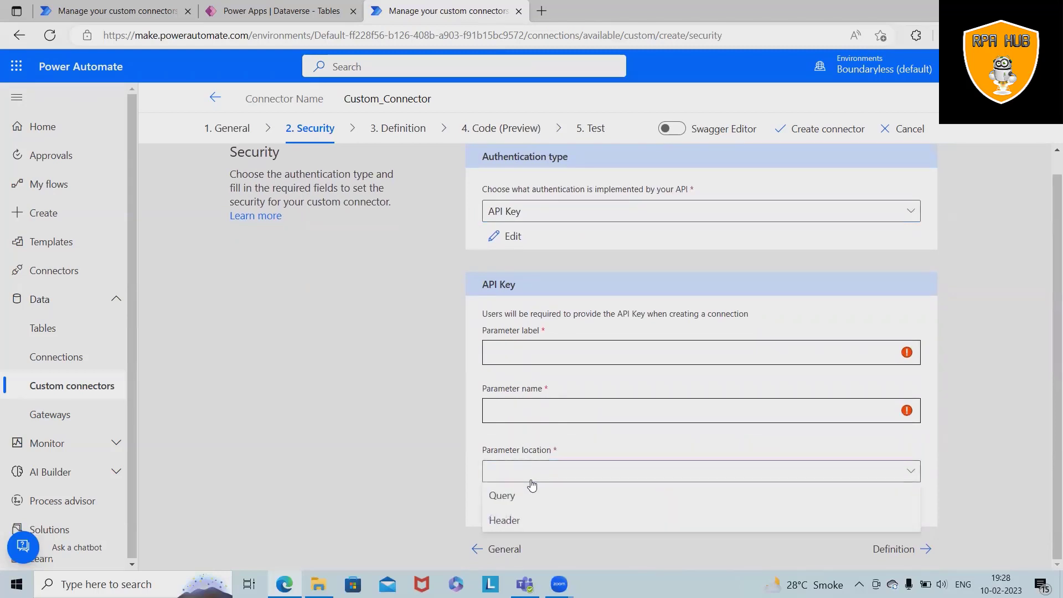
left_click(553, 428)
left_click(528, 212)
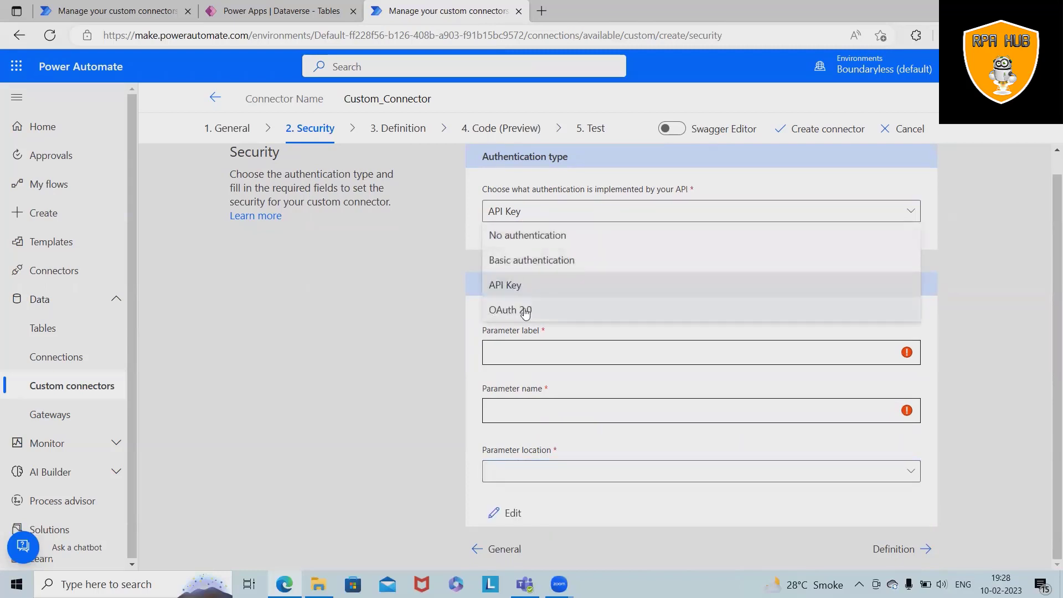
left_click(524, 307)
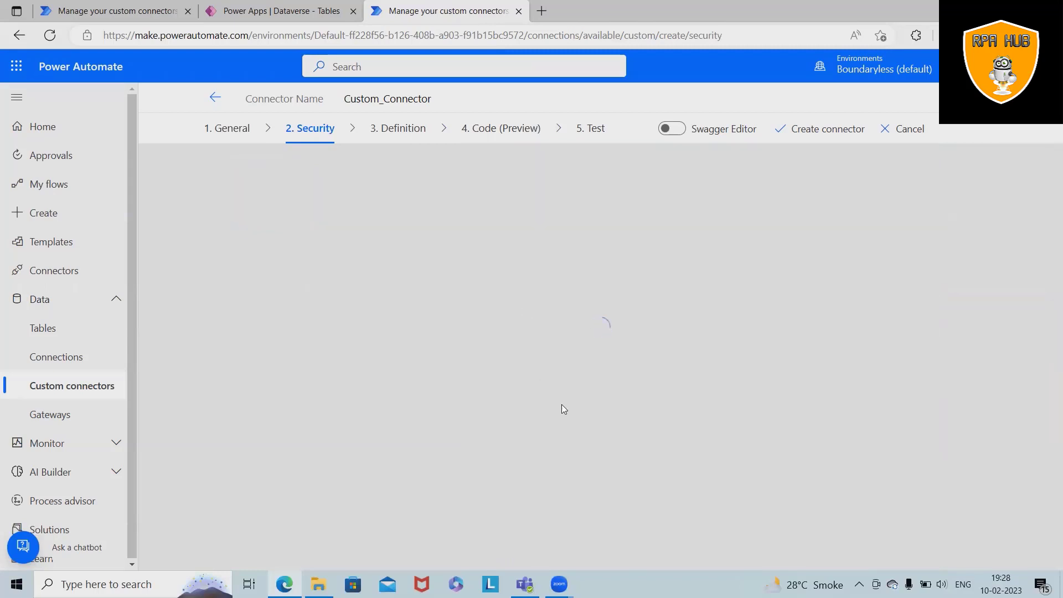
scroll(573, 439, "down", 2)
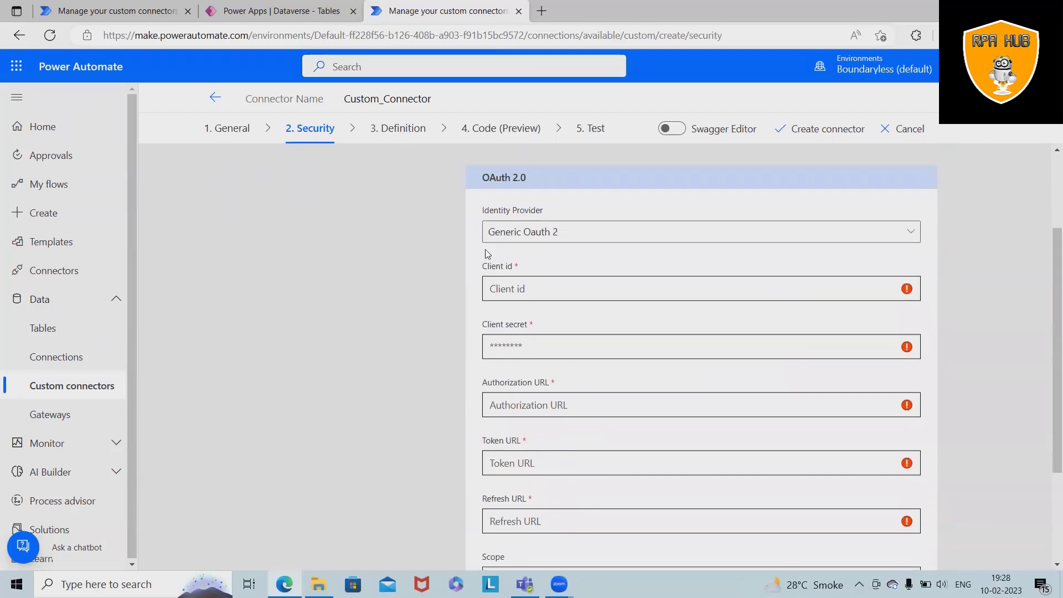
scroll(523, 387, "down", 2)
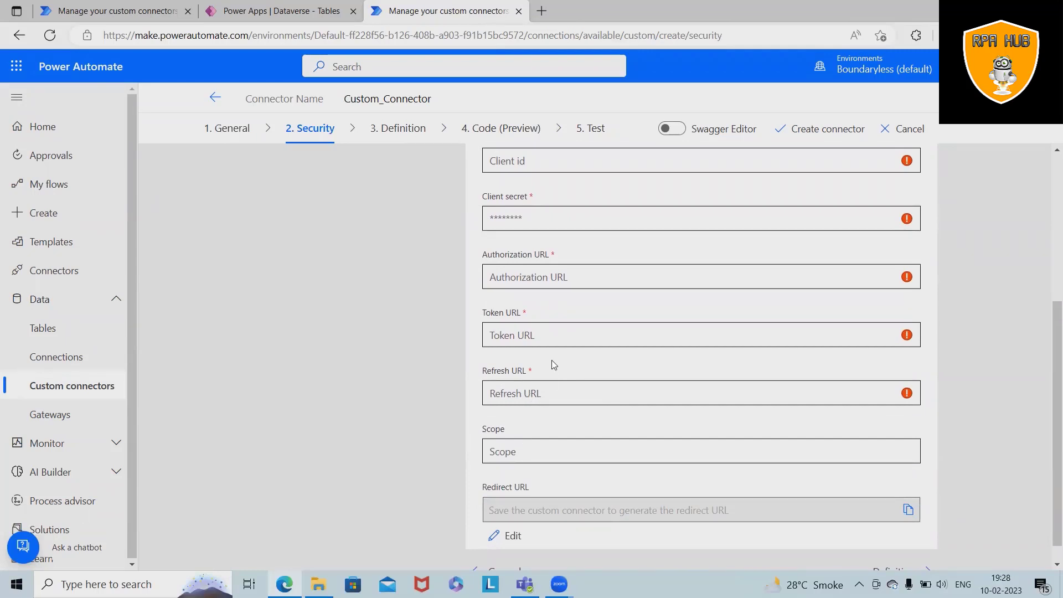
scroll(551, 360, "up", 4)
scroll(573, 440, "down", 5)
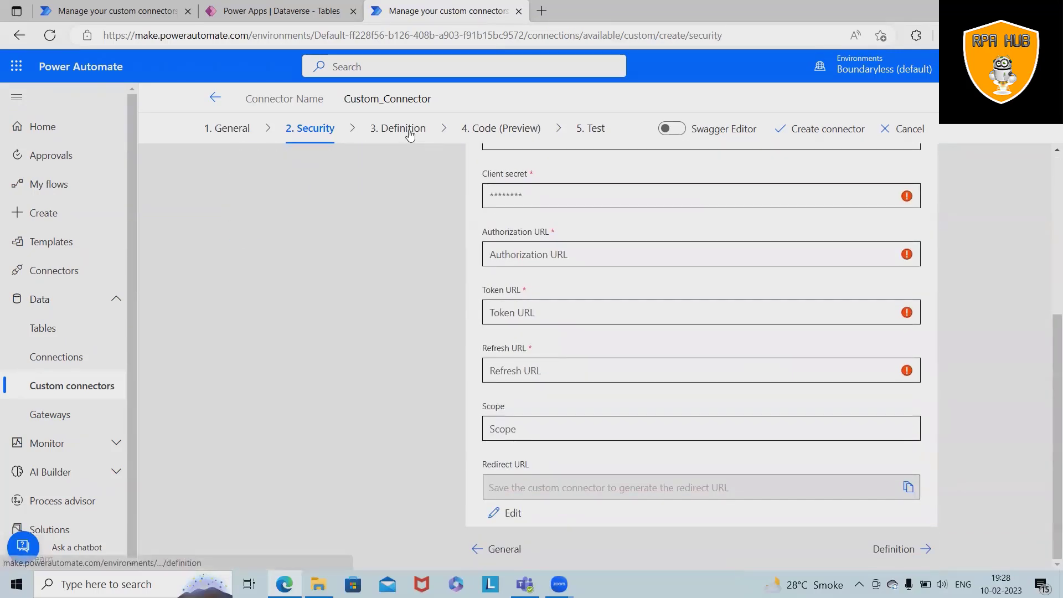
Step: Open the Definition step and review its empty Actions, Triggers, References and Policies sections
left_click(403, 128)
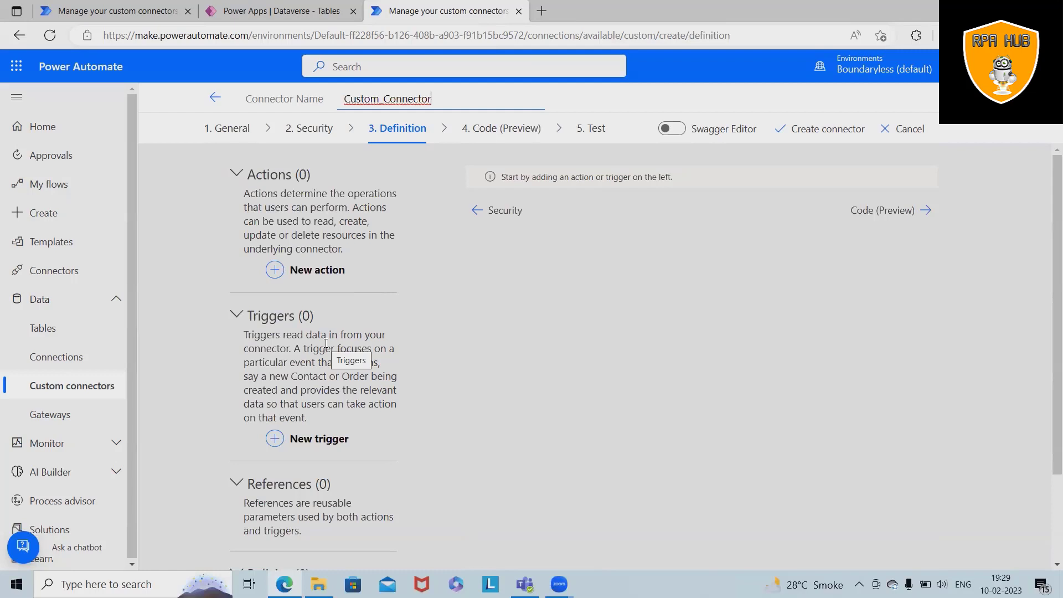
scroll(326, 343, "down", 2)
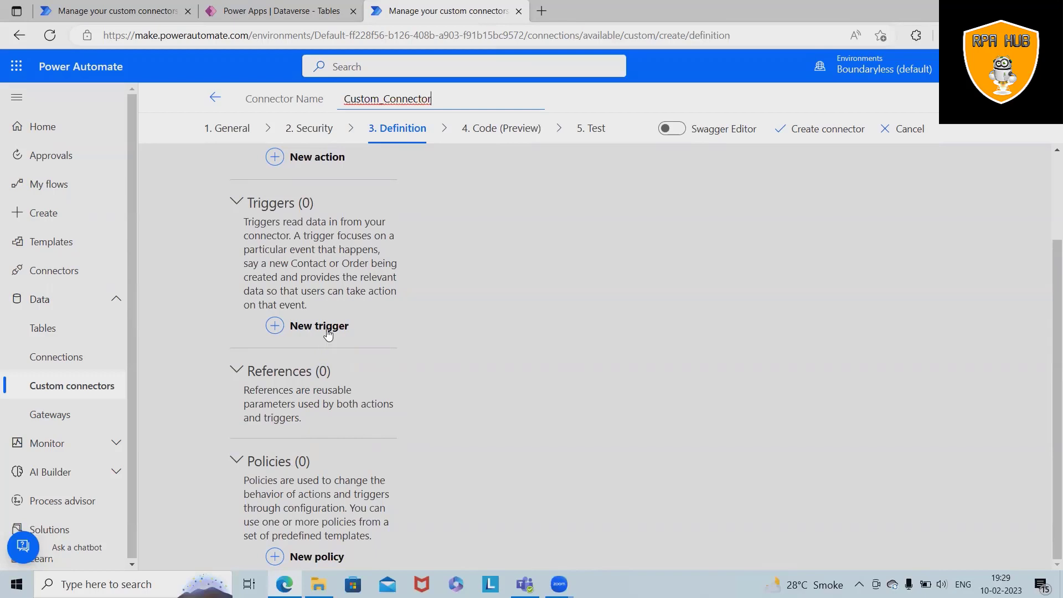
scroll(329, 333, "up", 2)
scroll(329, 332, "down", 2)
scroll(329, 332, "up", 2)
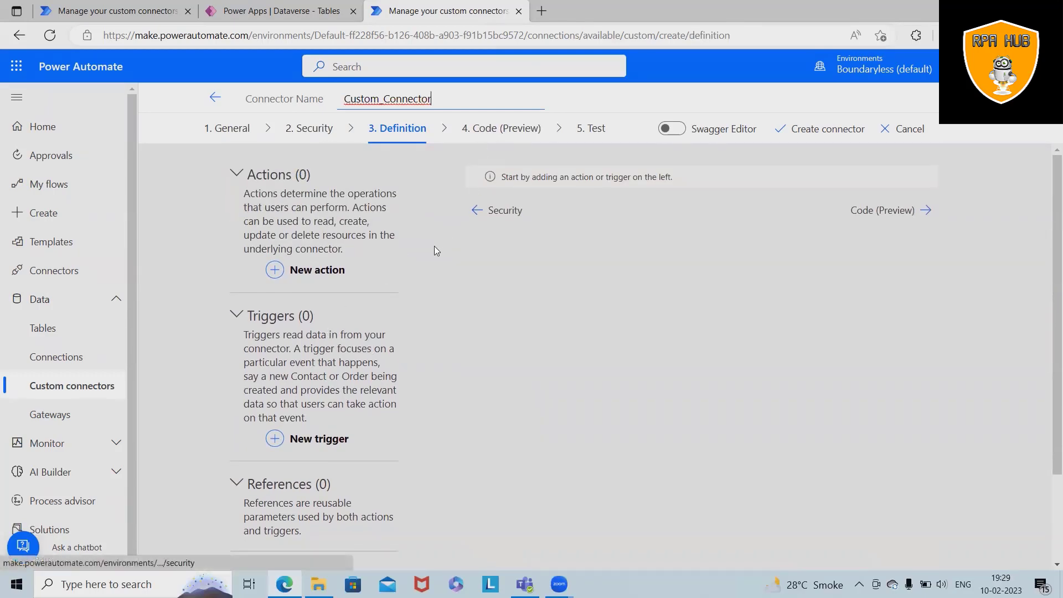
scroll(428, 325, "down", 2)
scroll(377, 471, "up", 2)
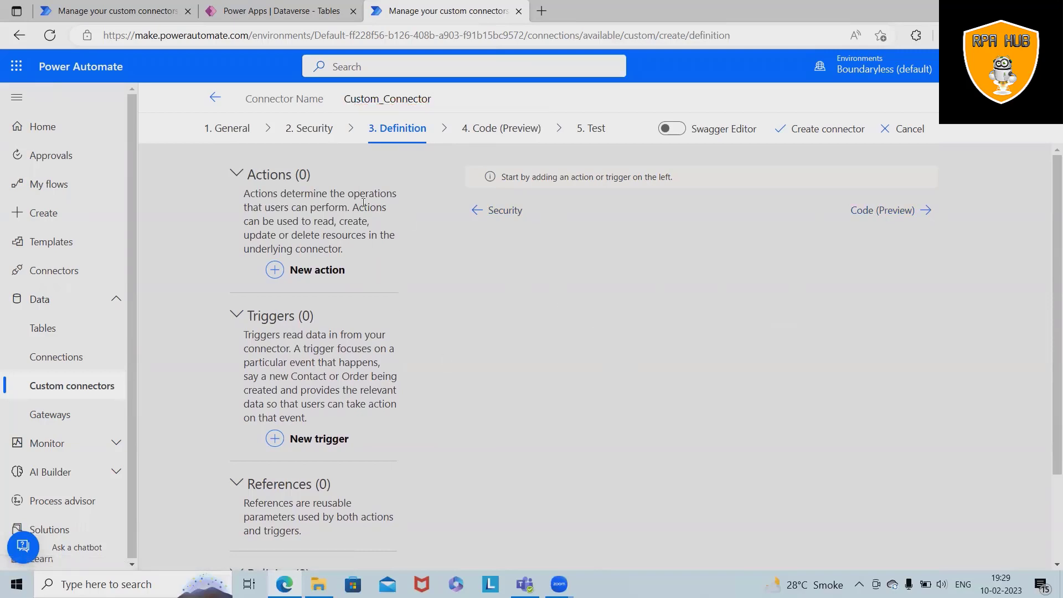
Step: Add a new action and a new trigger, then move to the Code (Preview) step
left_click(316, 274)
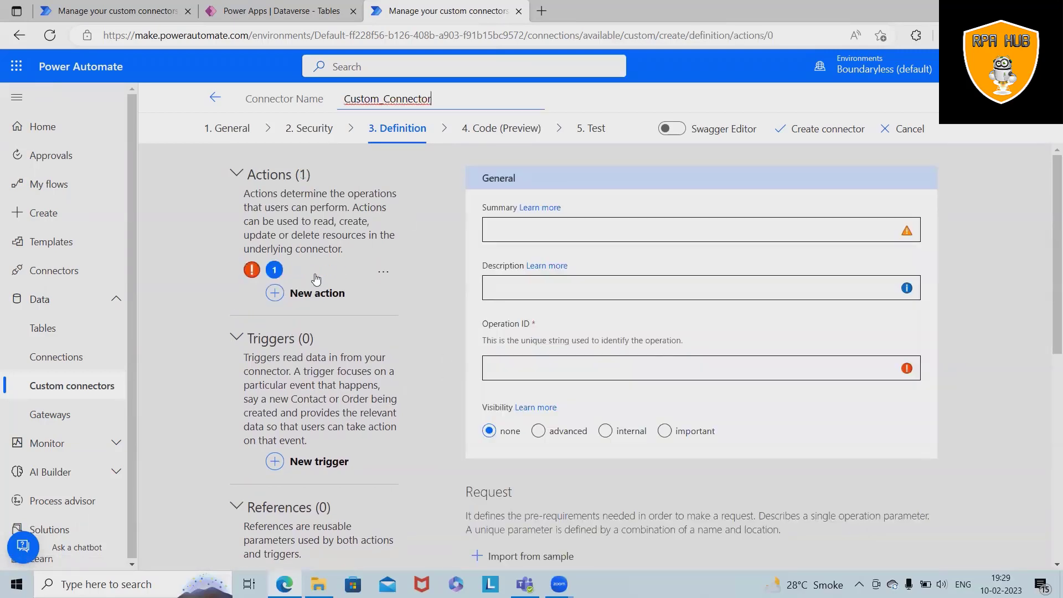
left_click(555, 225)
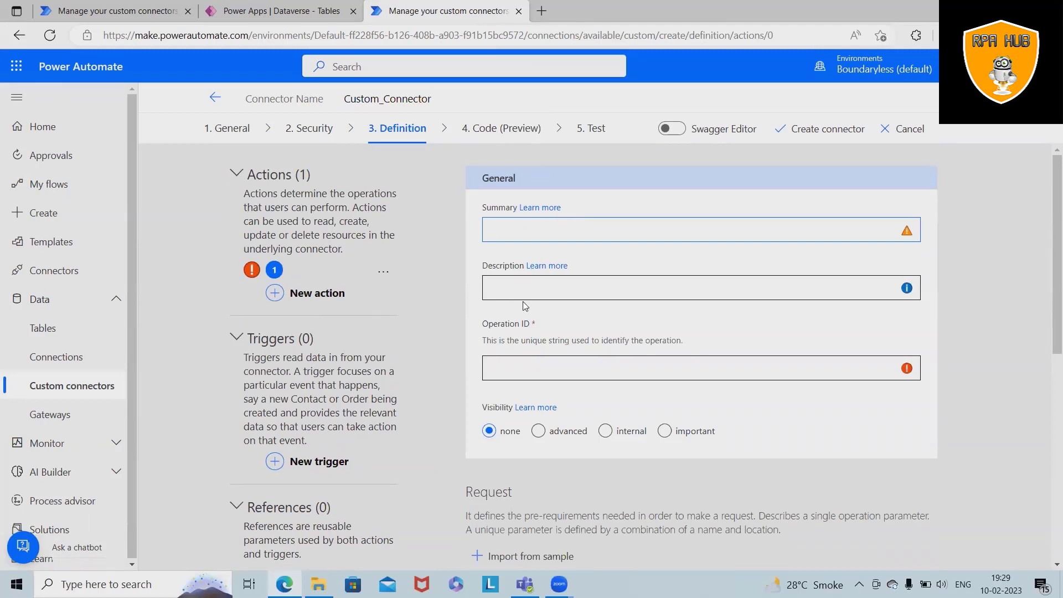
key("Tab")
left_click(519, 360)
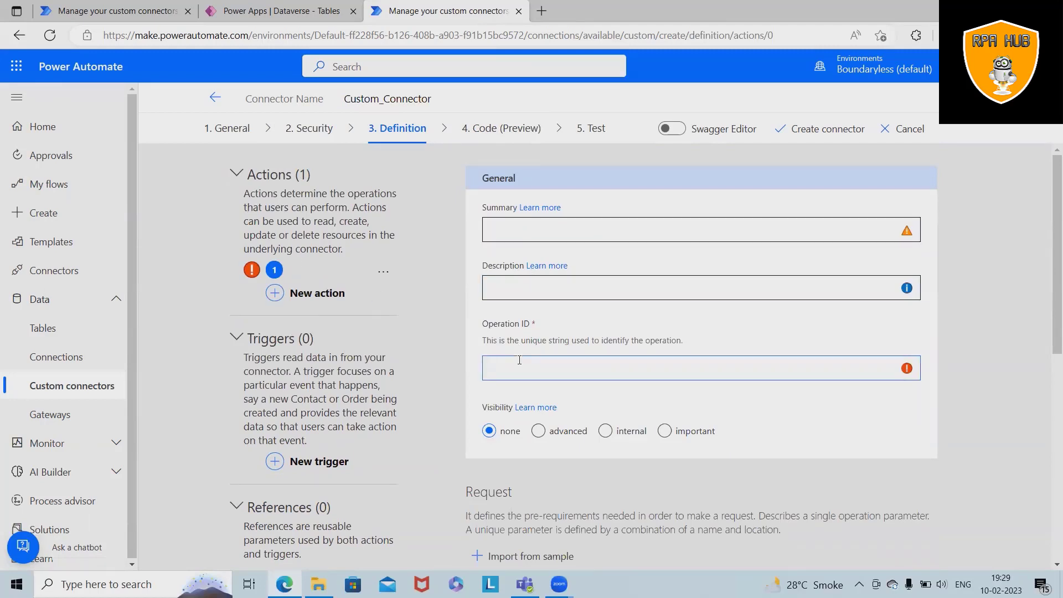
left_click(314, 461)
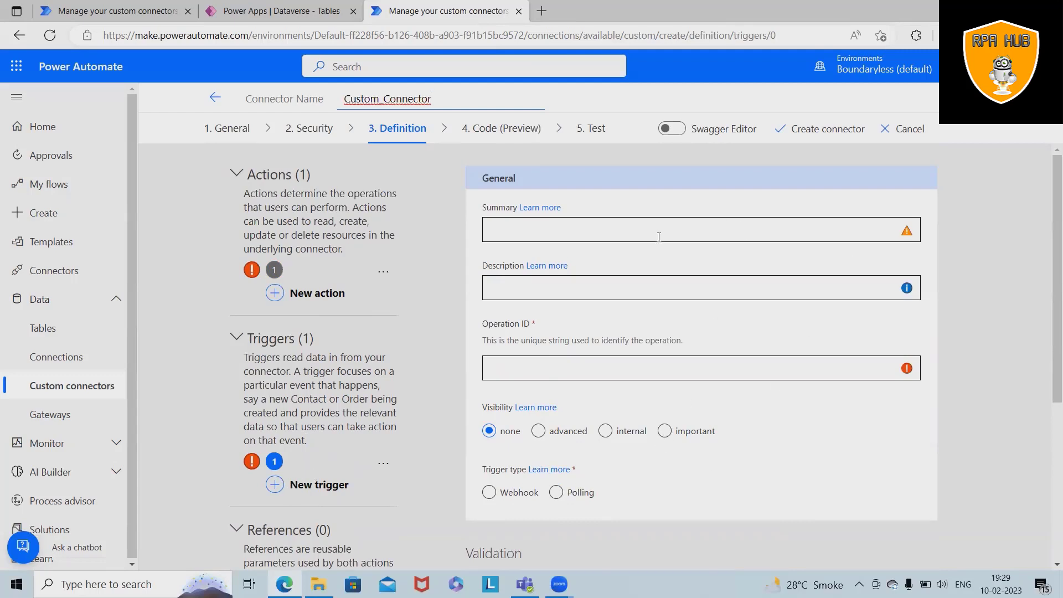
left_click(476, 132)
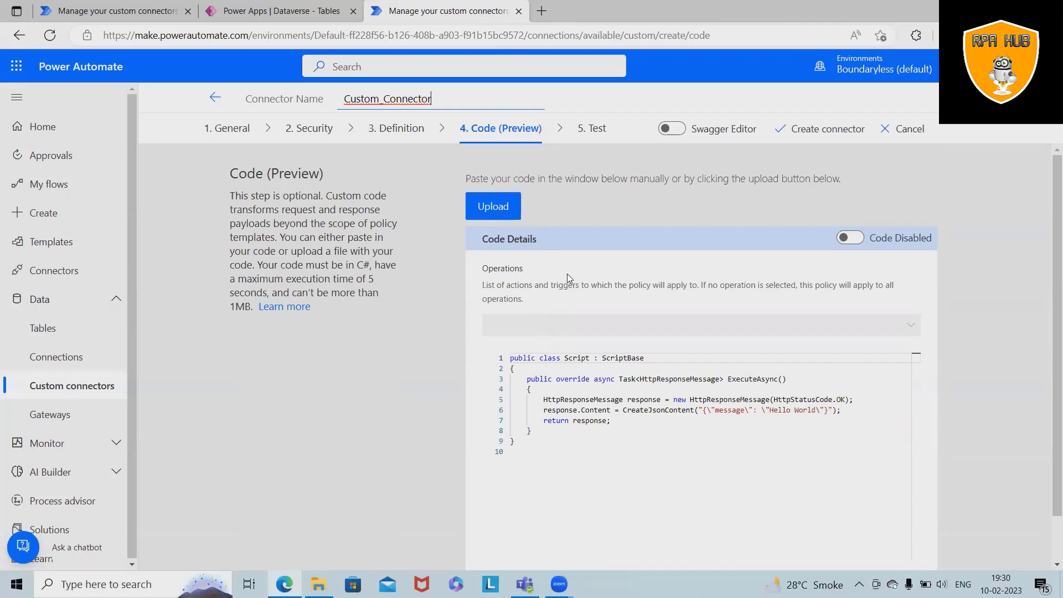
Step: Cancel the code file upload, visit the Test step, then return to Definition's validation
left_click(495, 211)
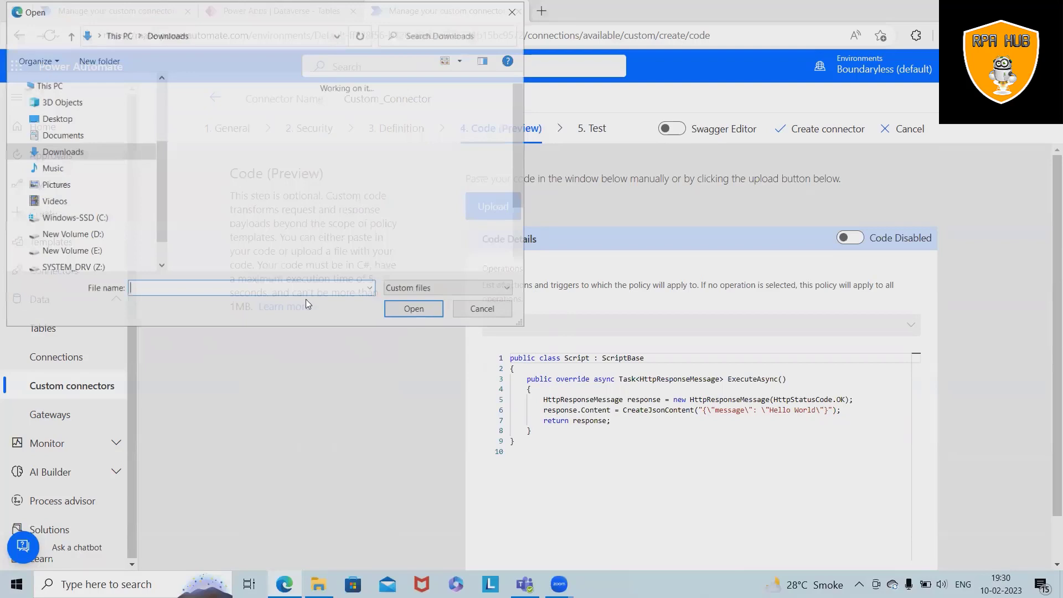
left_click(482, 310)
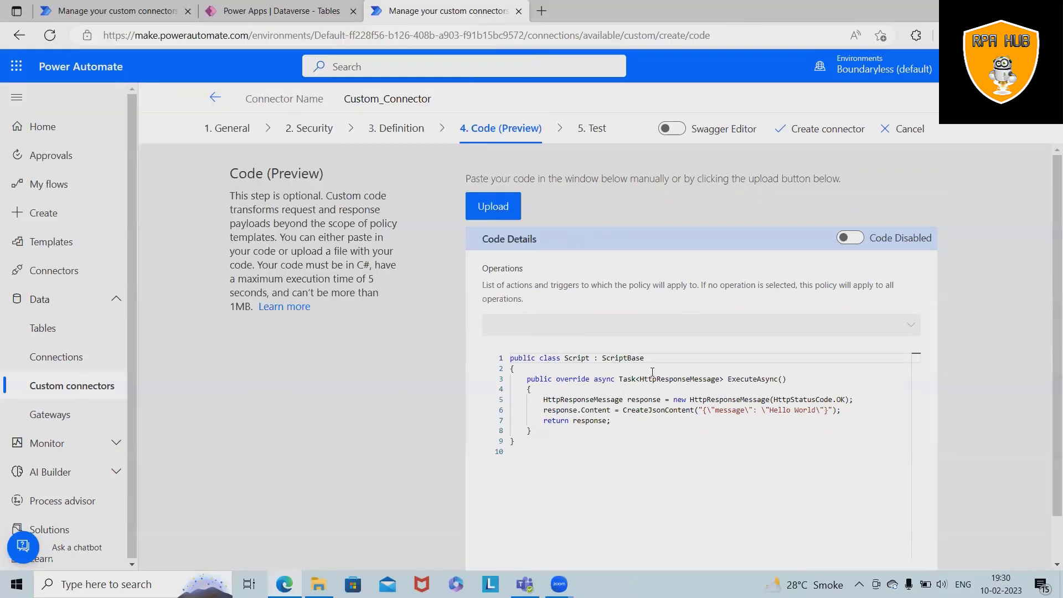
left_click(589, 133)
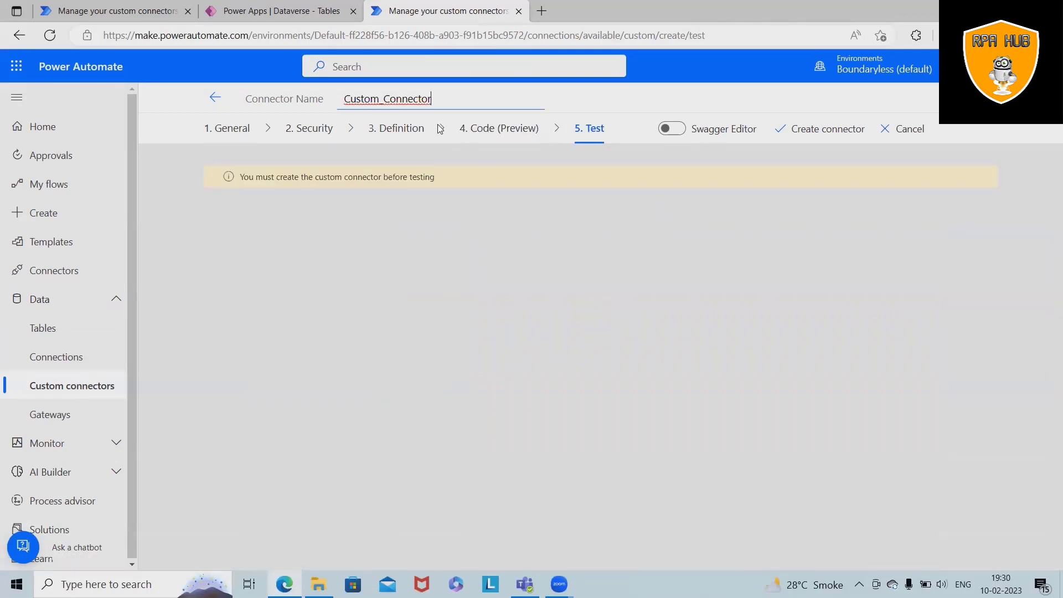
left_click(382, 131)
scroll(381, 466, "down", 5)
scroll(381, 464, "down", 3)
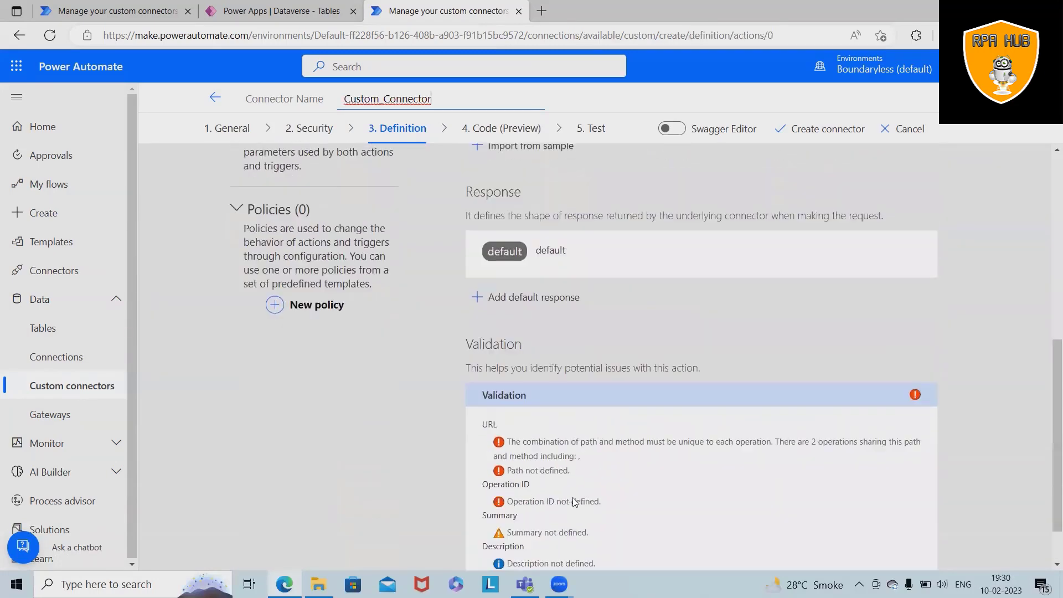
scroll(570, 492, "up", 2)
left_click(486, 277)
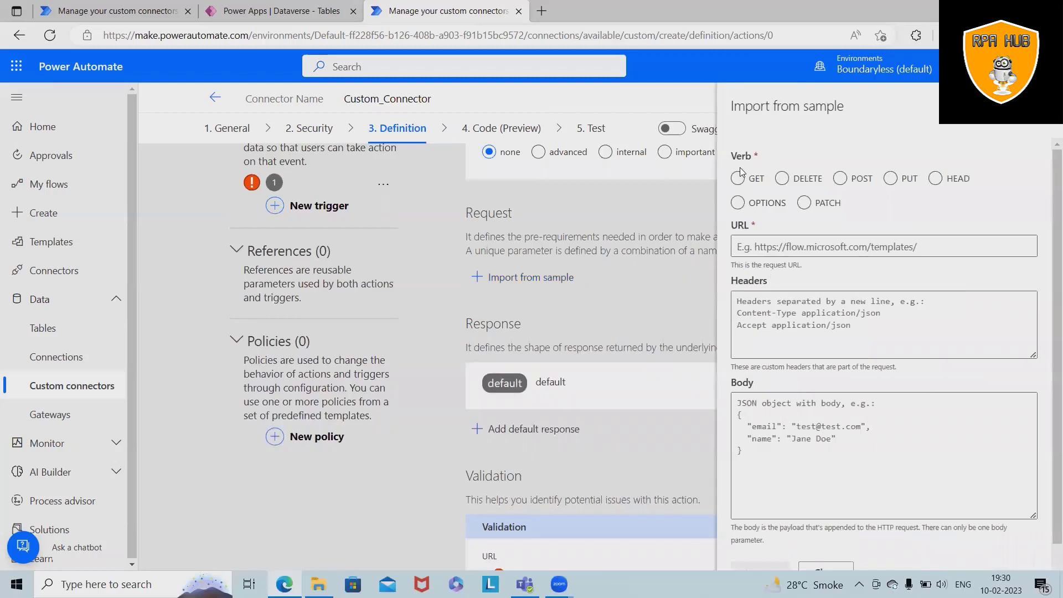
left_click(746, 183)
left_click(744, 203)
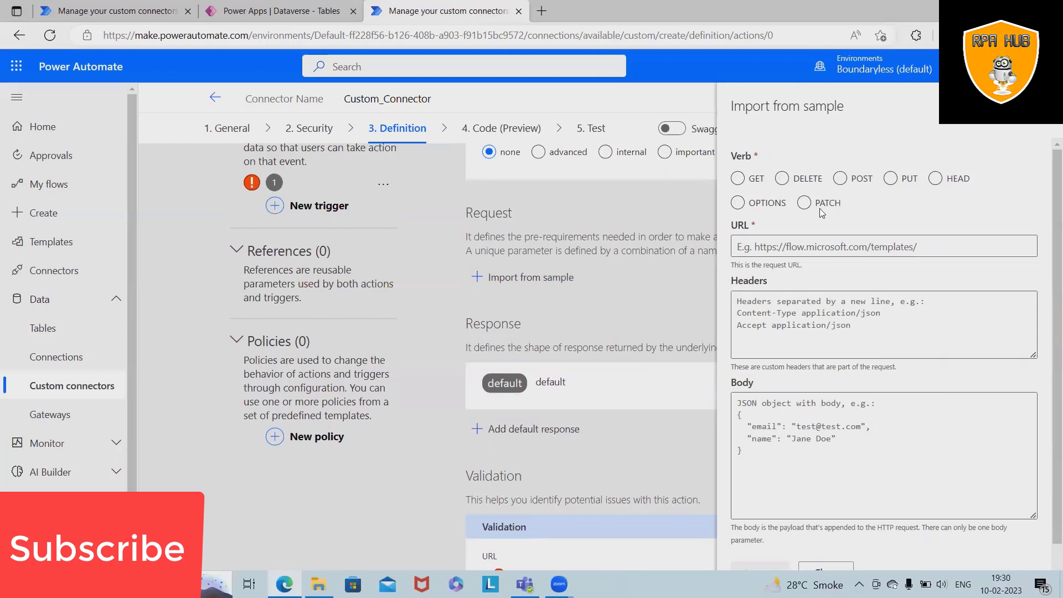
left_click(803, 253)
left_click(802, 341)
left_click(781, 465)
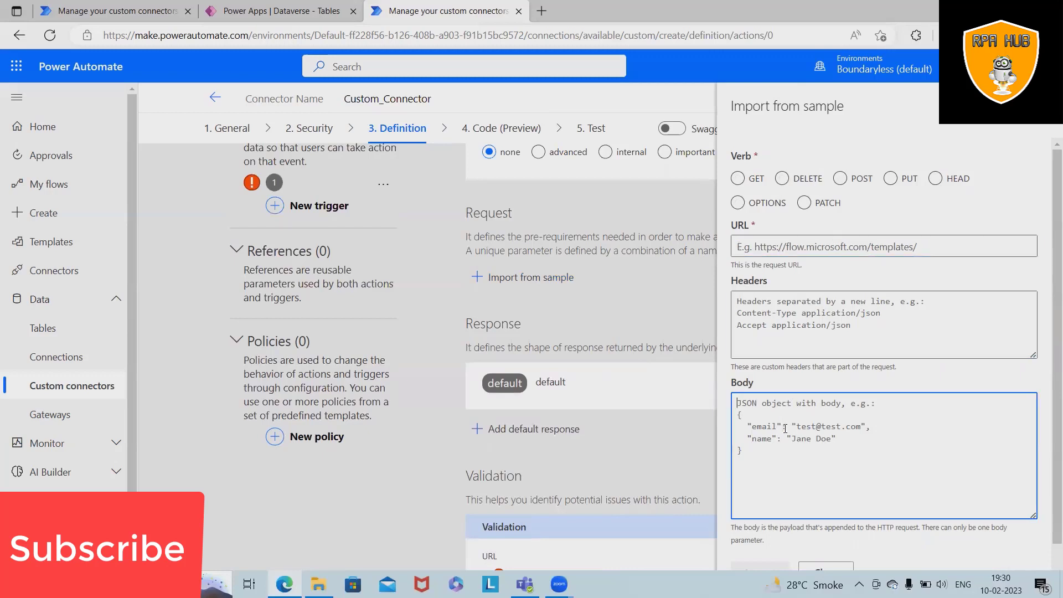
scroll(781, 432, "down", 1)
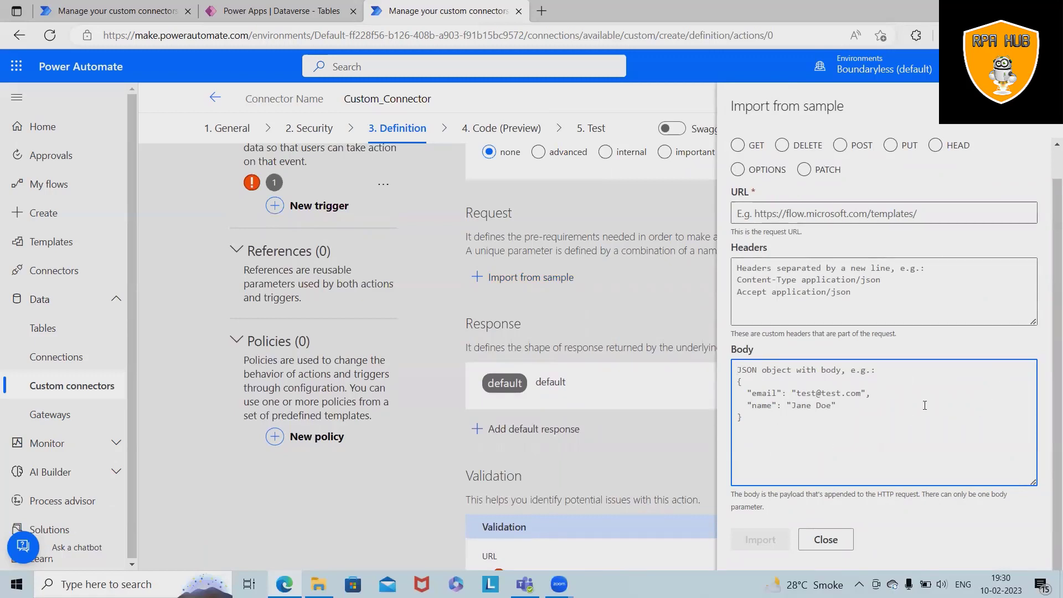
scroll(925, 409, "up", 1)
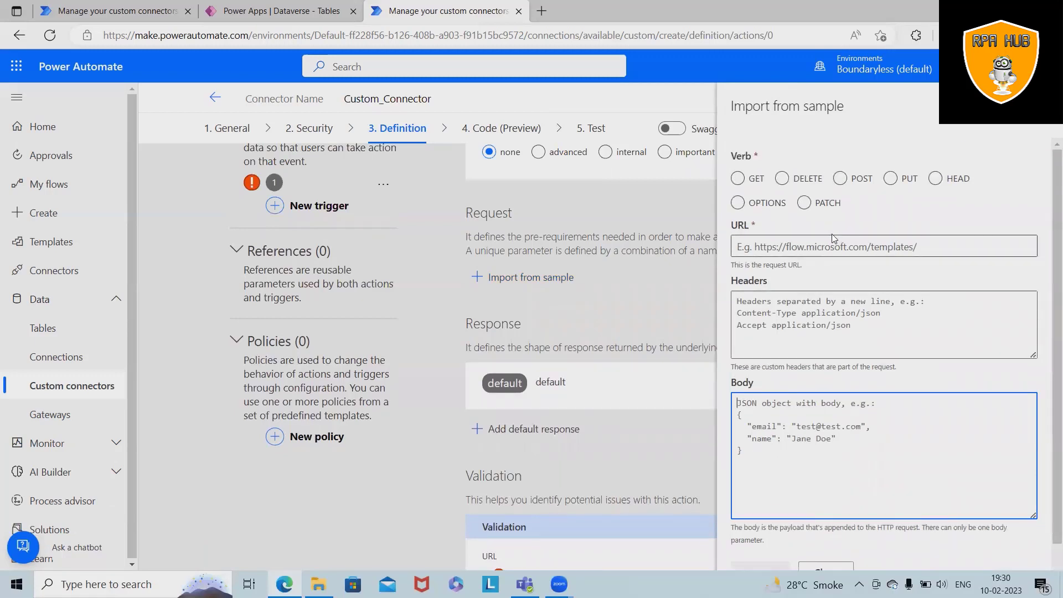
left_click(737, 179)
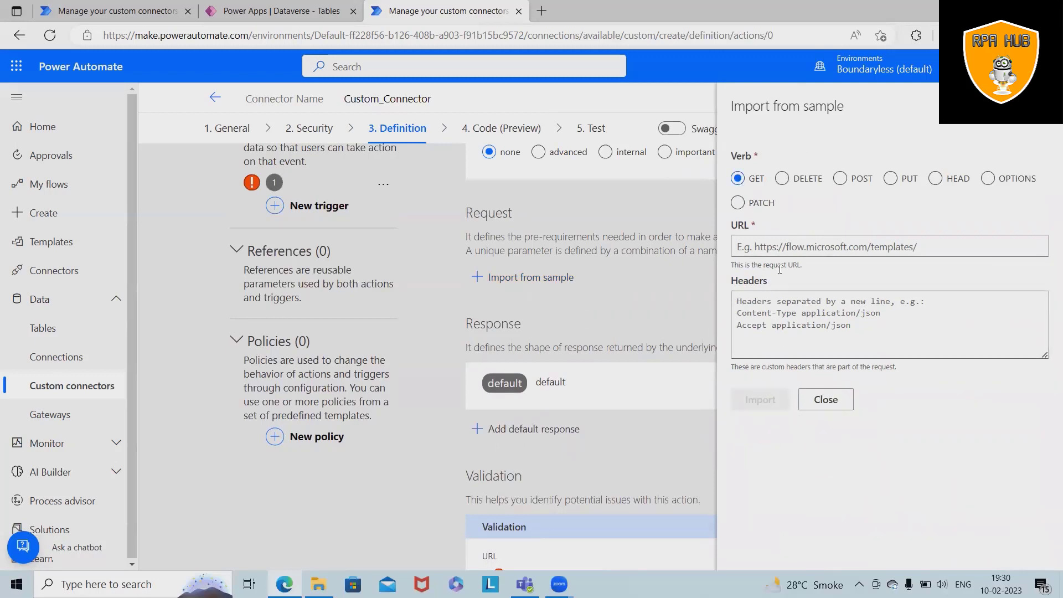
left_click(840, 179)
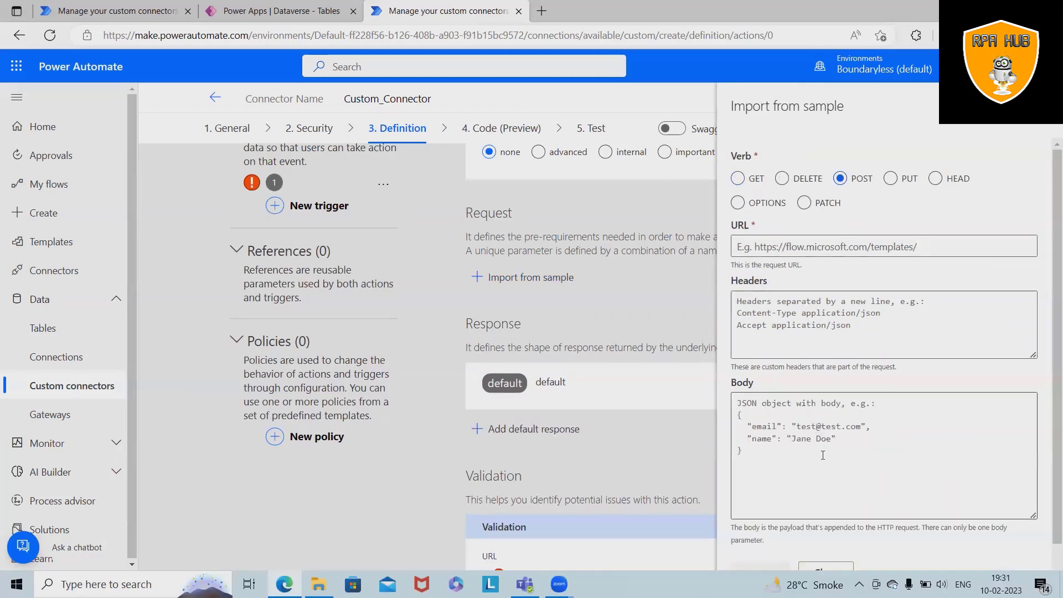
scroll(811, 556, "down", 1)
scroll(812, 556, "up", 1)
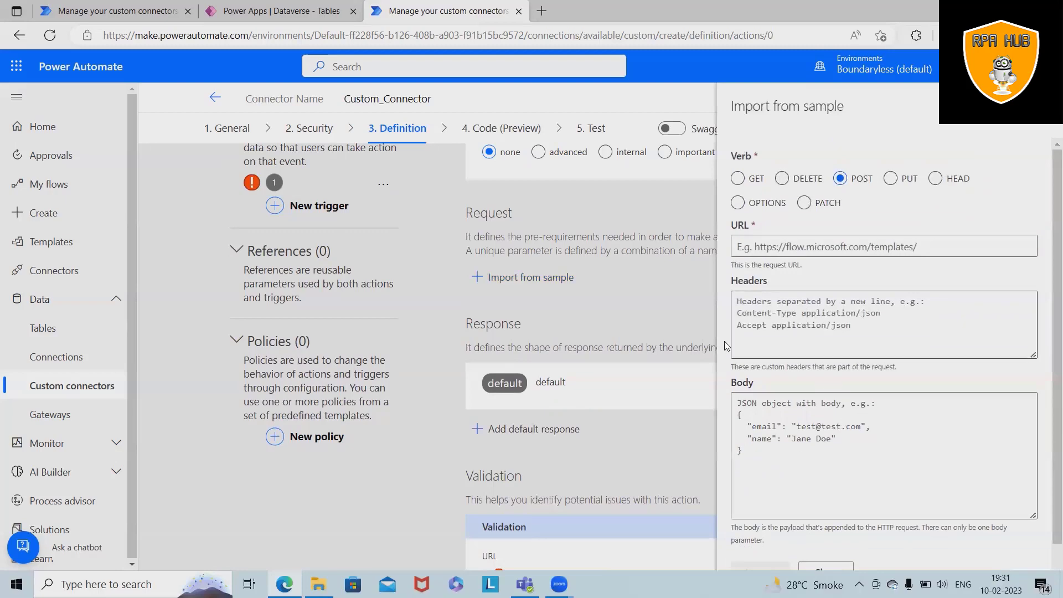
left_click(621, 268)
Step: Expand the action's default response details, then go to the Test step
scroll(542, 421, "down", 2)
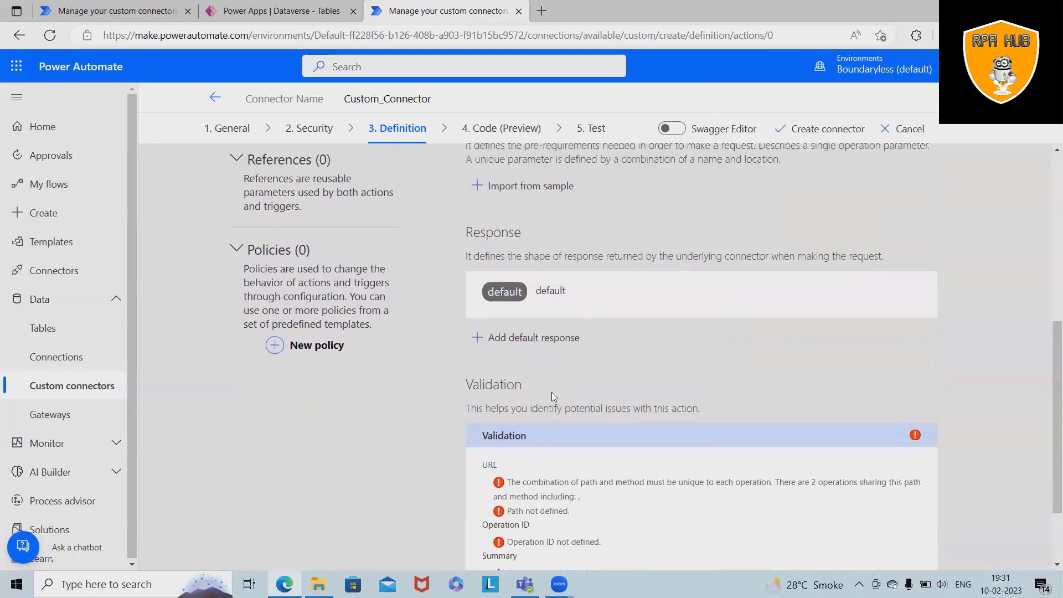
left_click(517, 328)
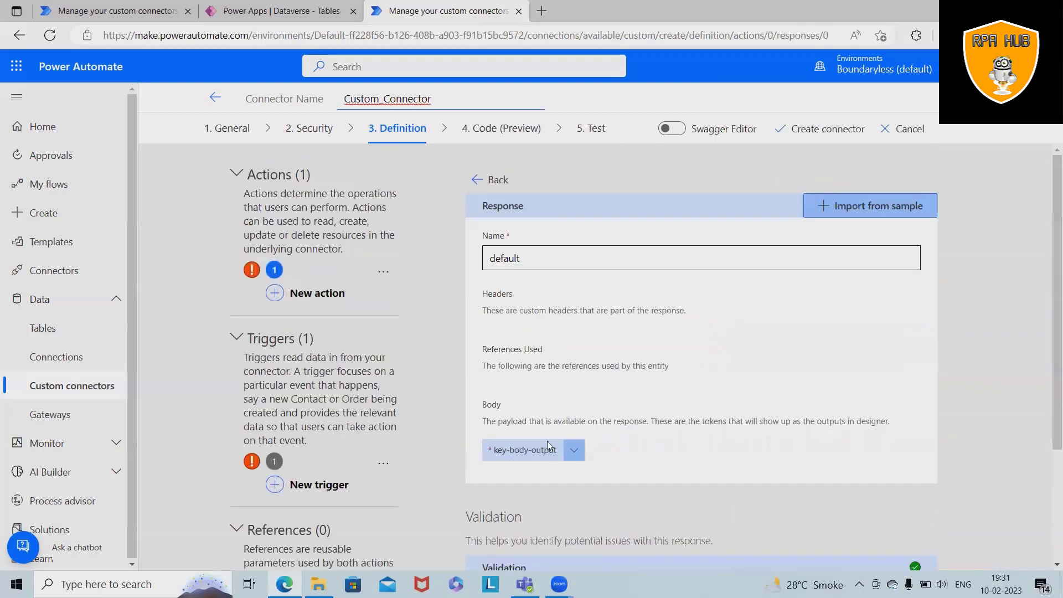
scroll(562, 451, "down", 1)
scroll(554, 465, "down", 2)
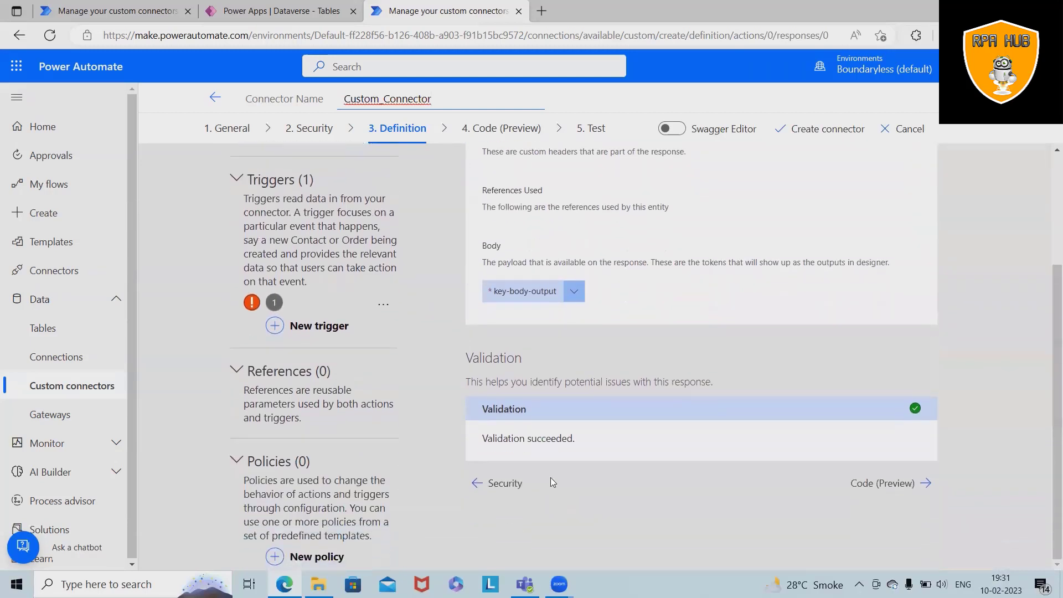
scroll(643, 395, "up", 3)
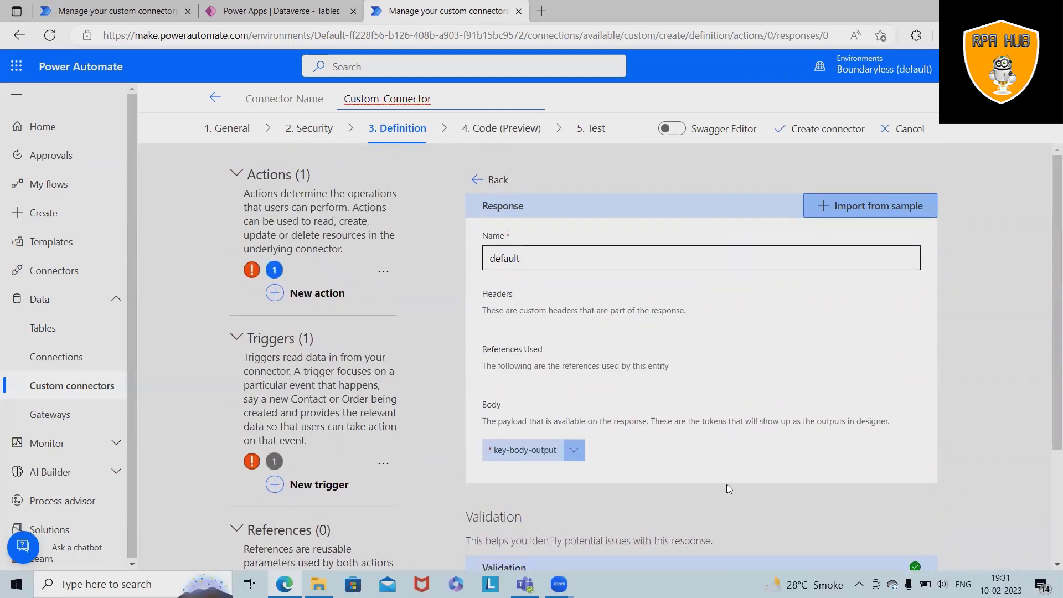
left_click(589, 128)
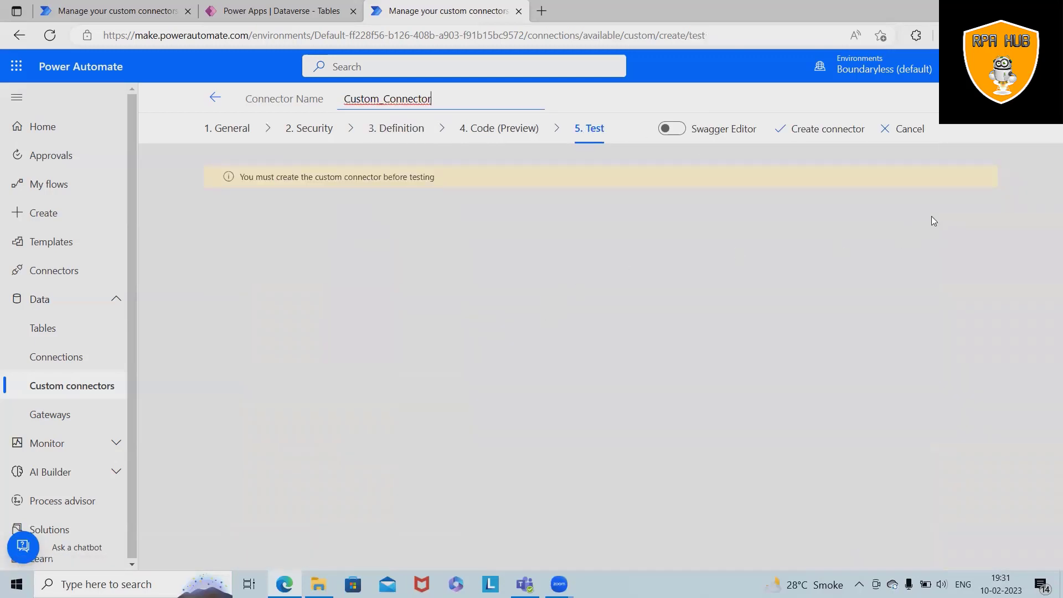
Step: Try creating the connector, getting the 6 swagger errors banner, then return to General information
left_click(820, 130)
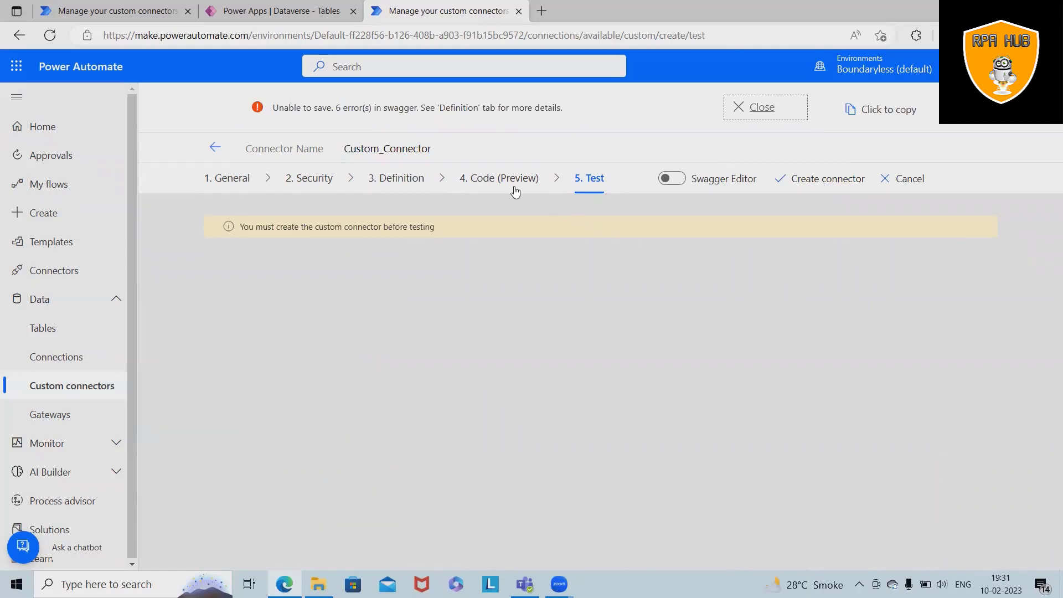
left_click(243, 180)
scroll(597, 382, "down", 3)
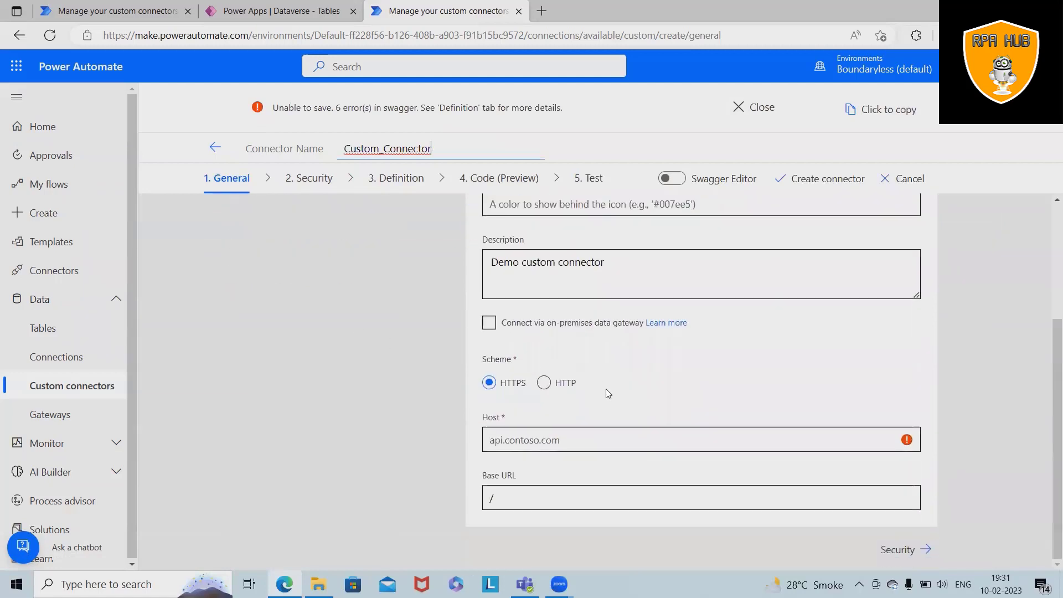
scroll(605, 389, "up", 3)
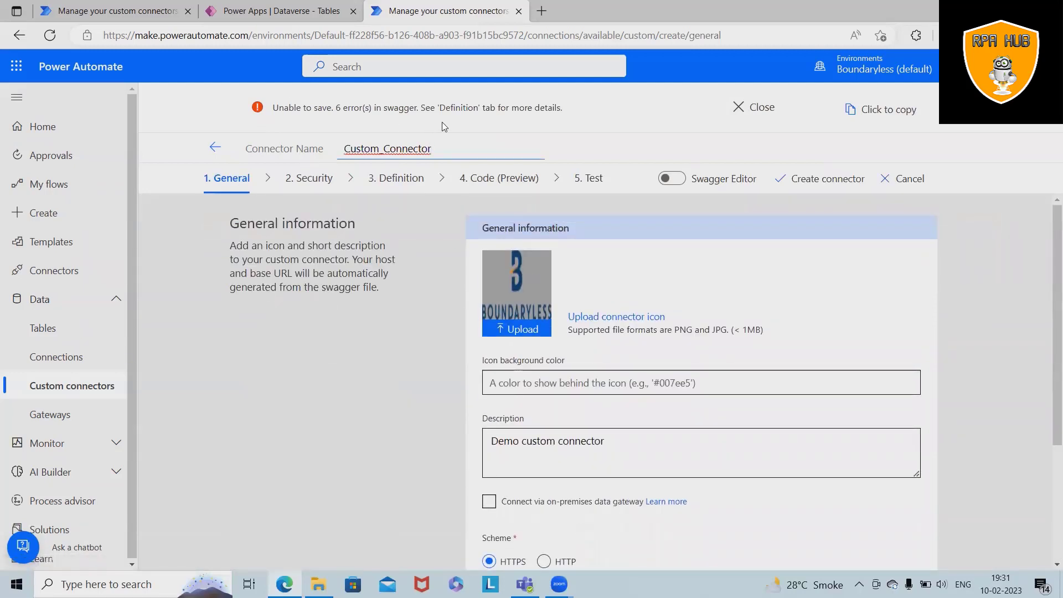